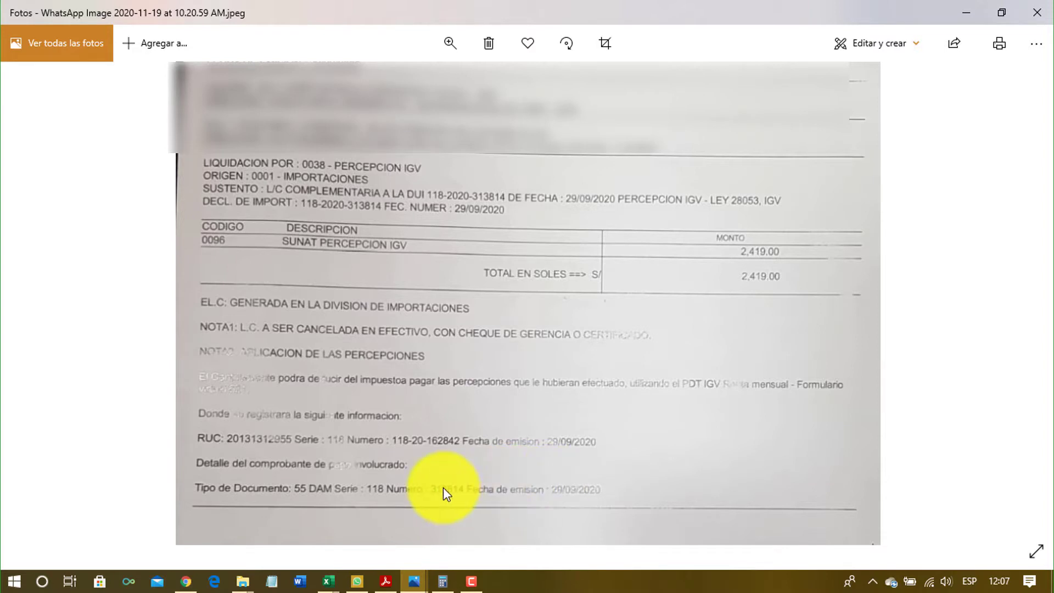
Step: Examine the photos of the IGV perception certificate and the customs declaration, and minimize the photo viewer
mouse_move(323, 586)
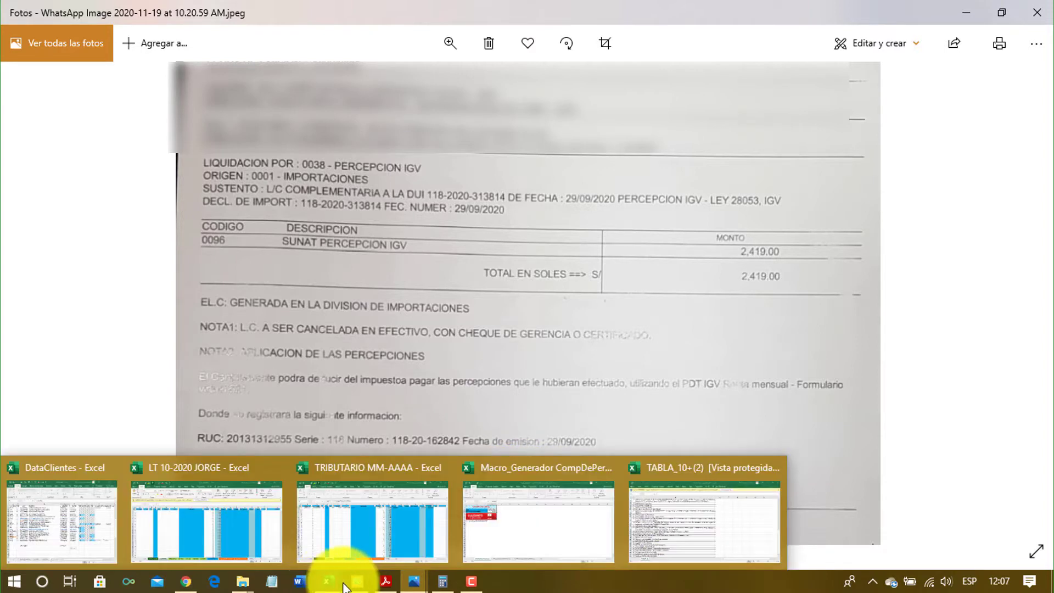
mouse_move(358, 586)
mouse_move(424, 589)
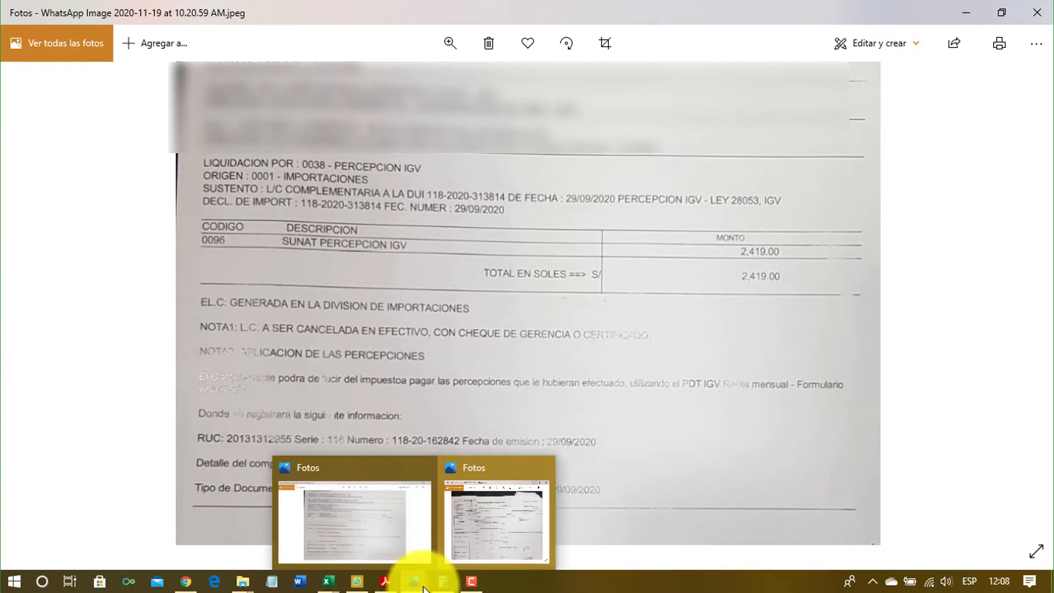
left_click(353, 526)
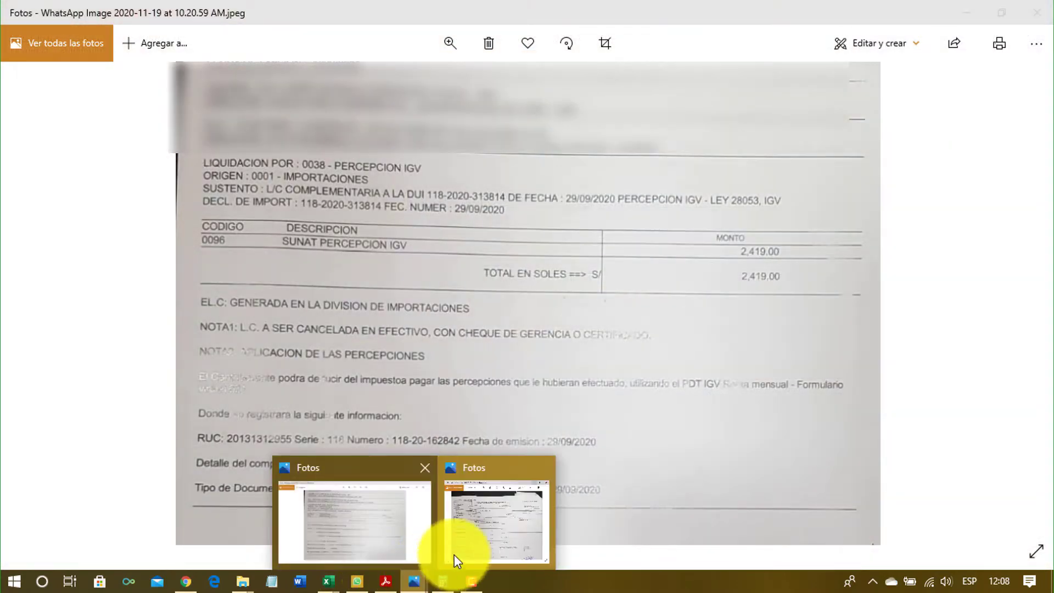
left_click(510, 500)
left_click_drag(459, 198, 462, 319)
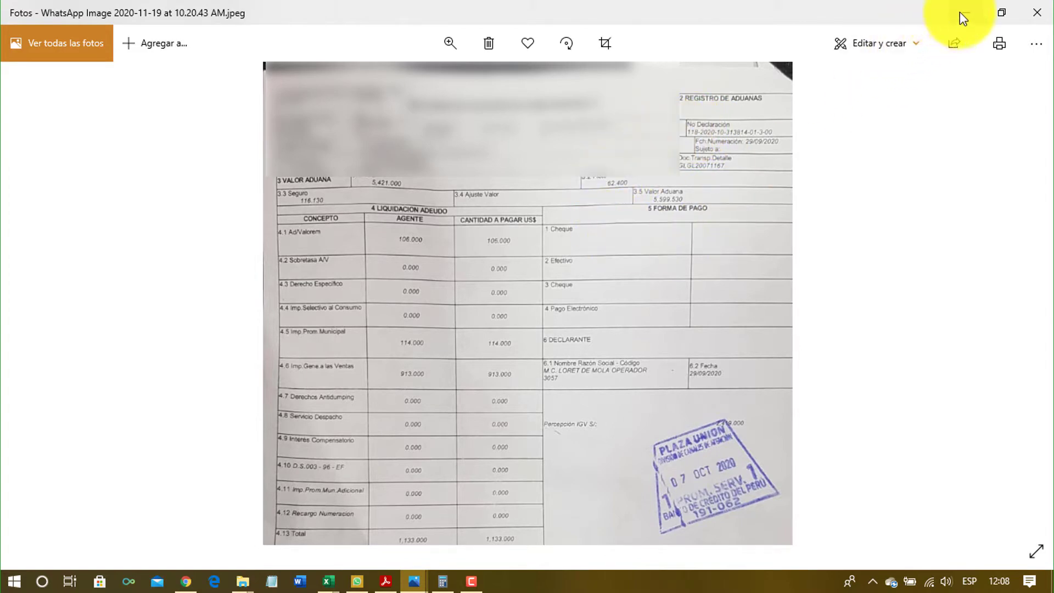
key("Right")
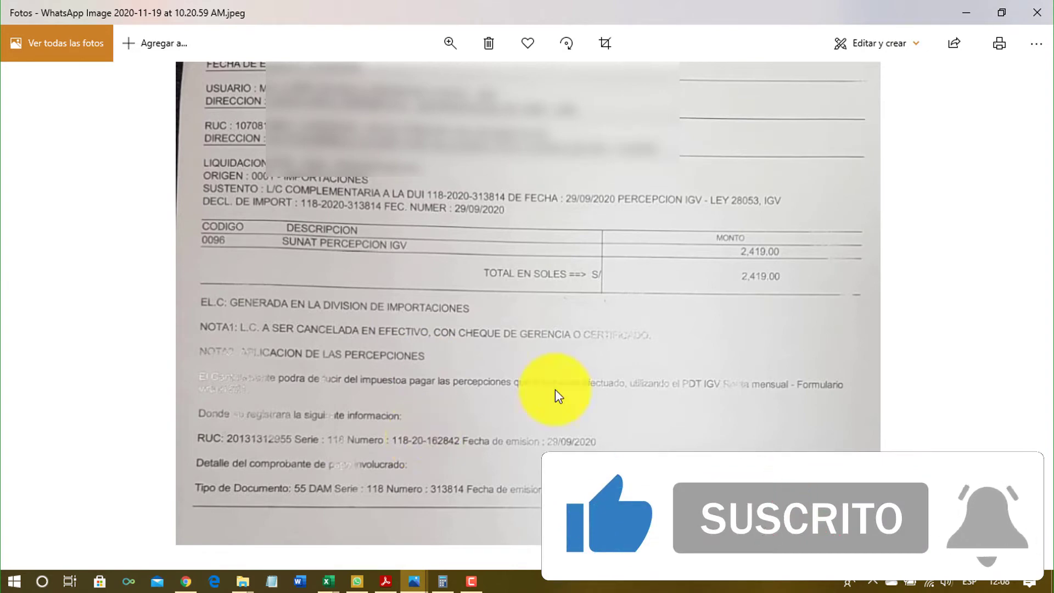
left_click(965, 13)
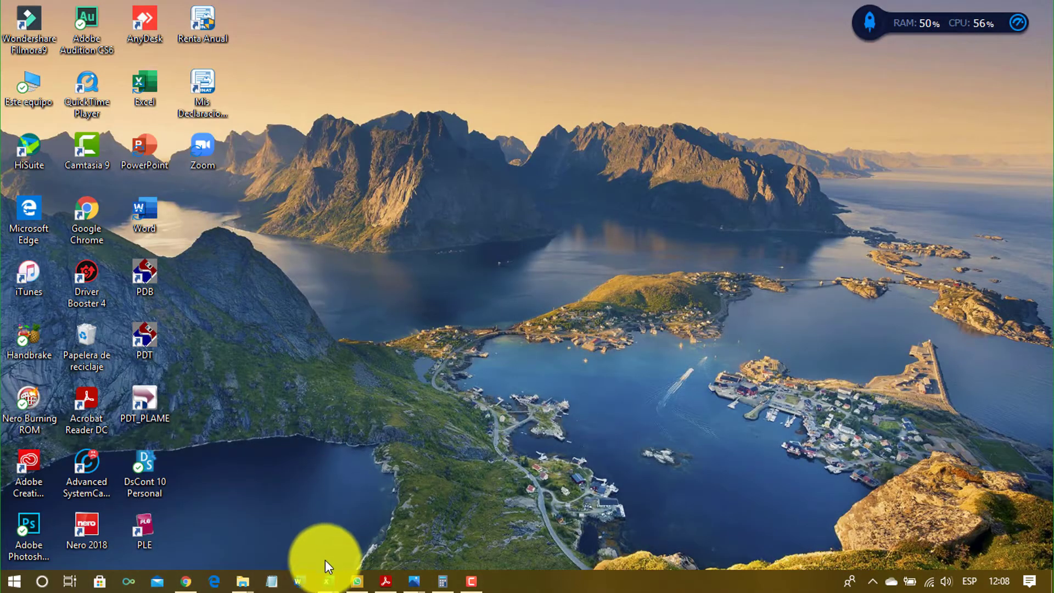
Step: Switch to the Macro_Generador CompDePercepcion Form0621 v1.0 workbook in Excel and show the ComprobantesDePercepcion sheet
key("alt+Tab")
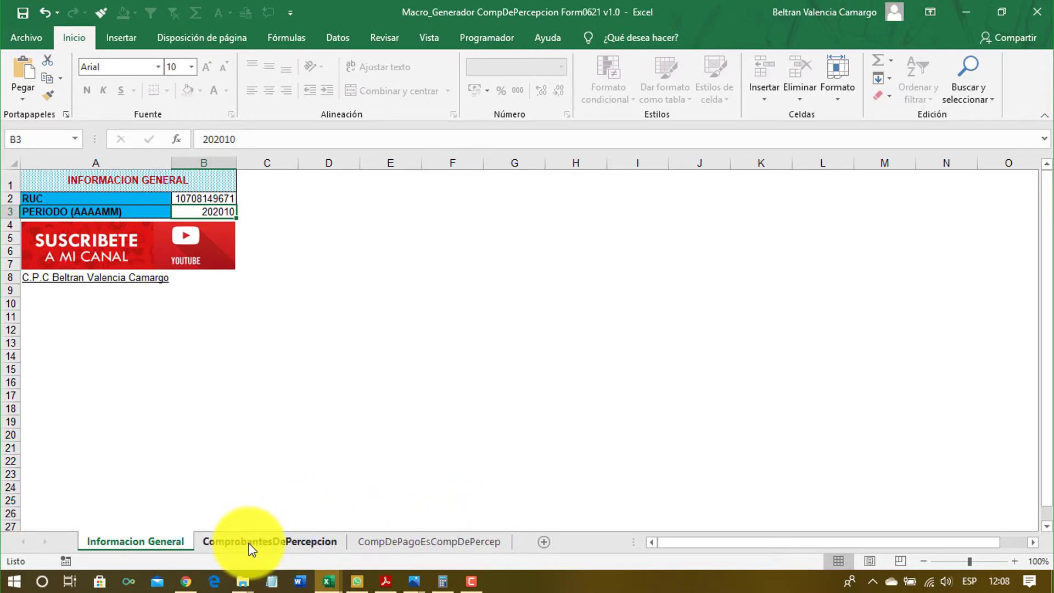
left_click(413, 541)
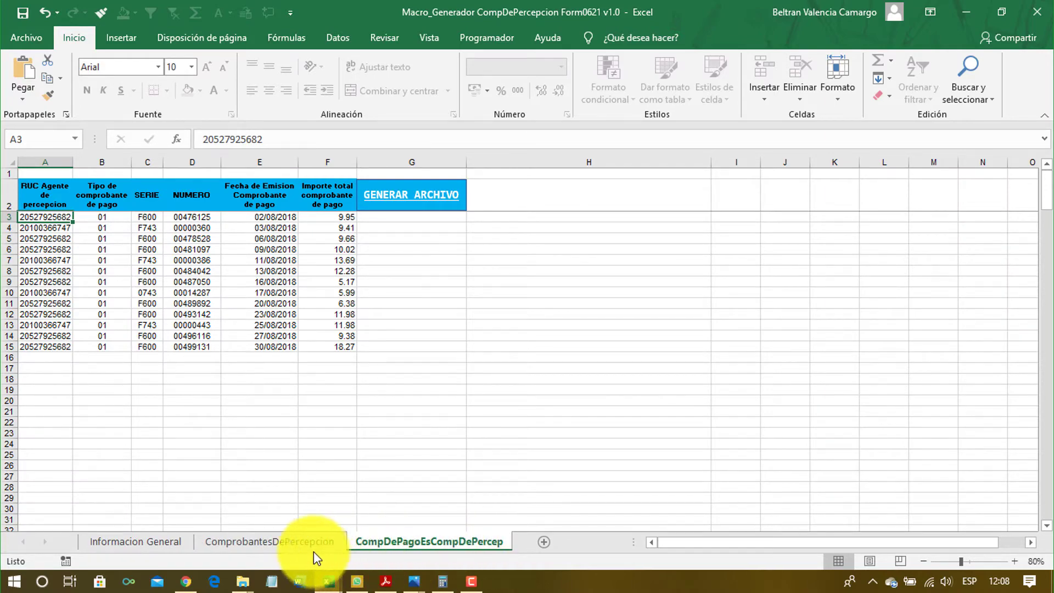
left_click(285, 544)
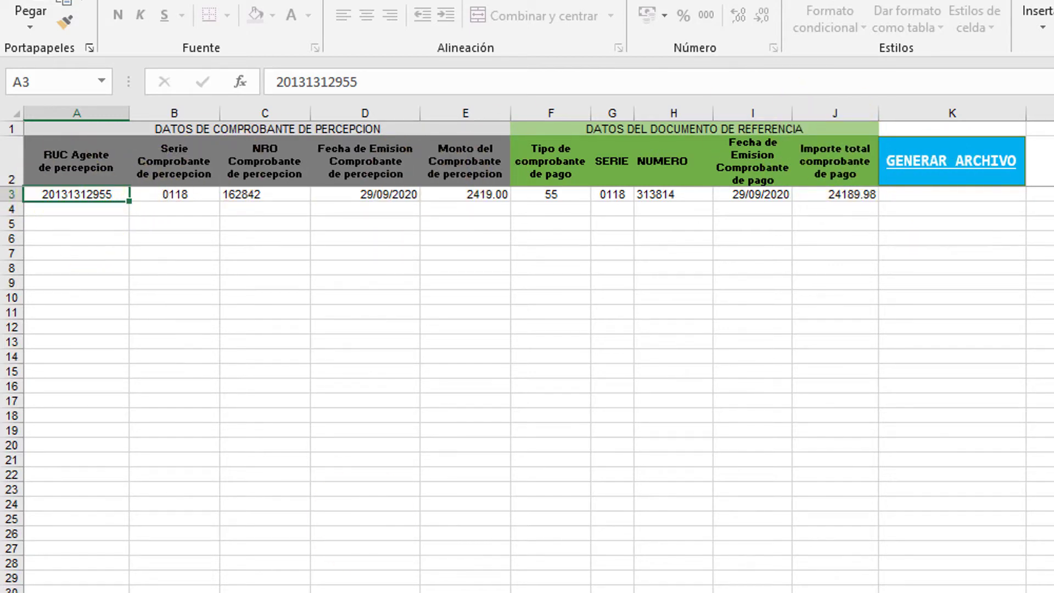
Step: Consult the perception certificate photo for the voucher and reference document details, and return to the workbook
mouse_move(564, 590)
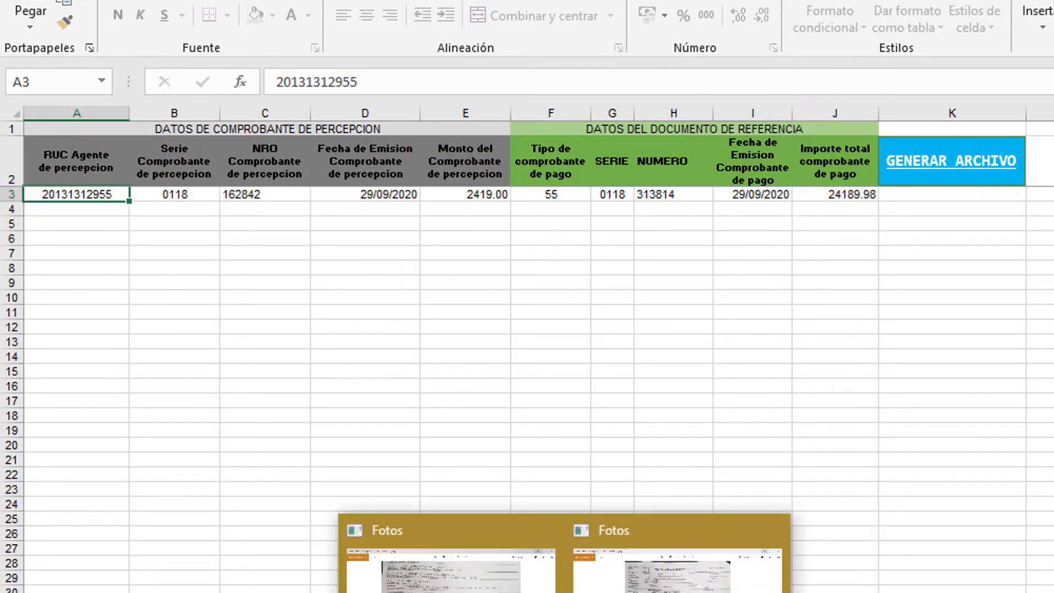
left_click(483, 583)
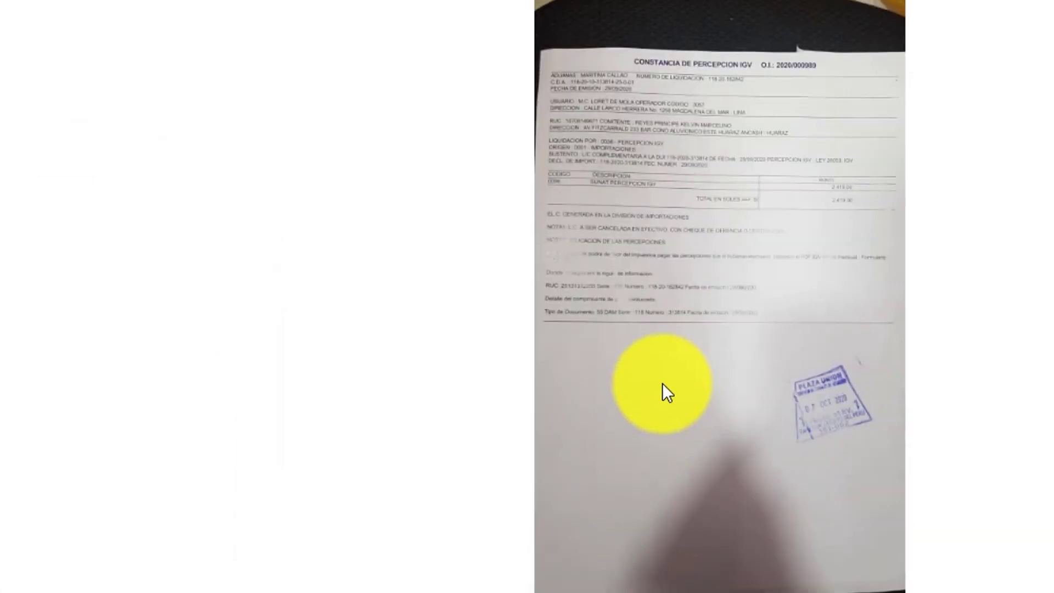
scroll(662, 383, "up", 3)
left_click_drag(744, 353, 715, 565)
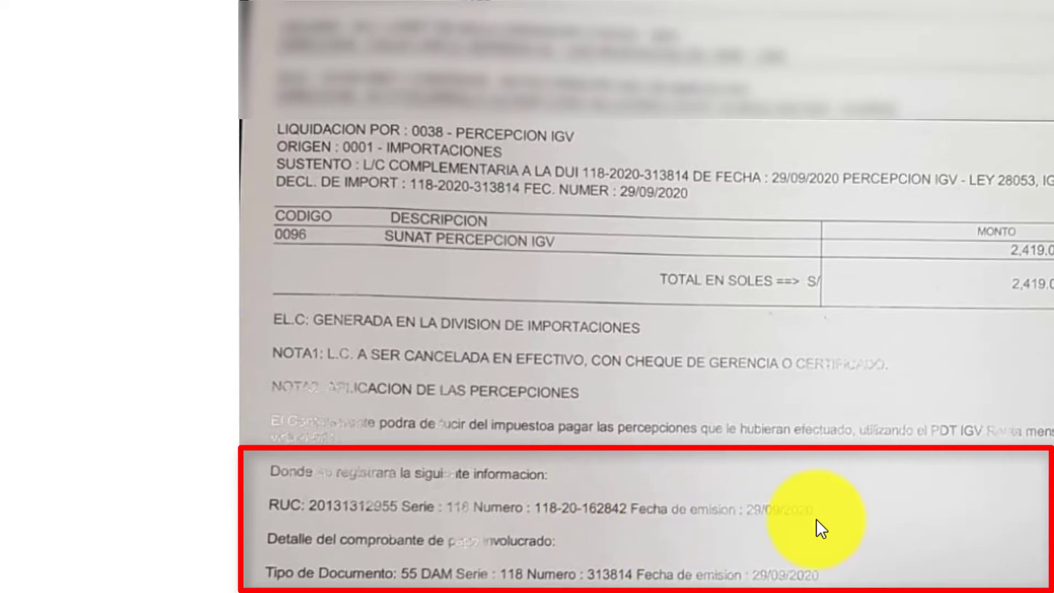
key("alt+Tab")
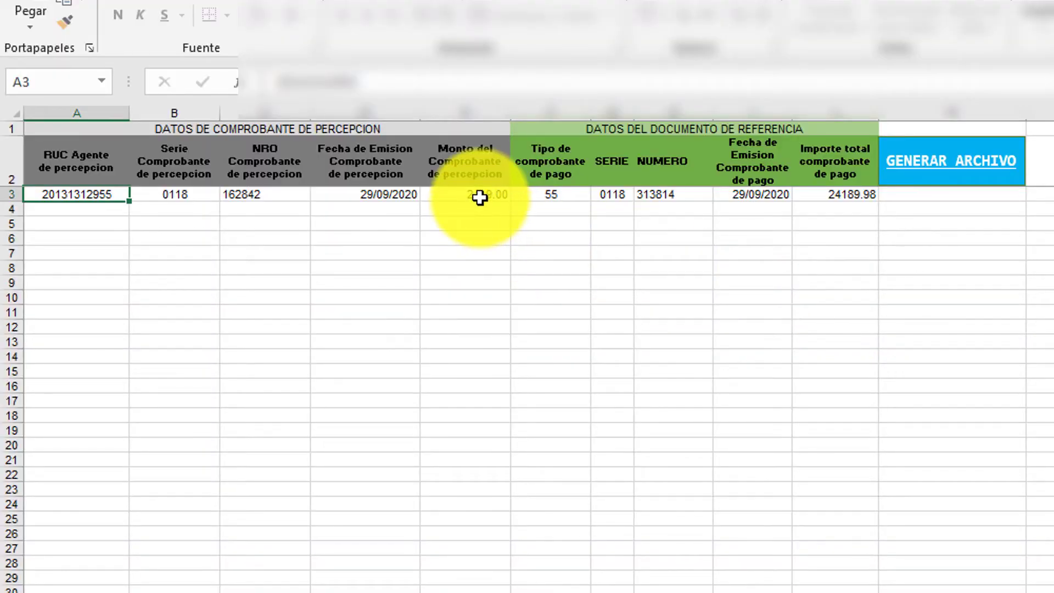
Step: Check the perception amount, payment document date and total in row 3, and generate the perception voucher file
left_click(480, 196)
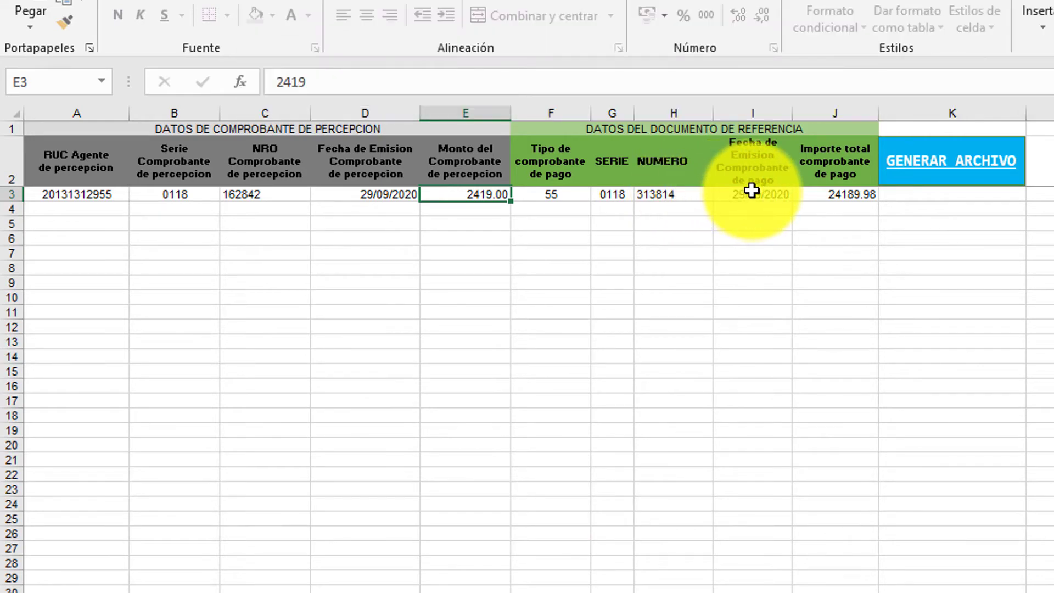
left_click(751, 190)
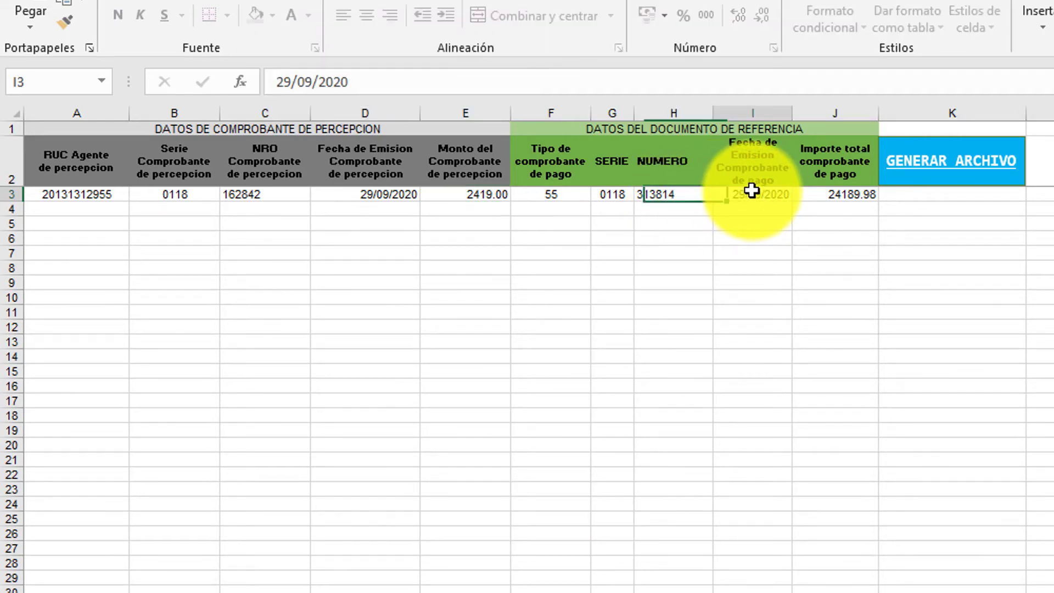
left_click(832, 194)
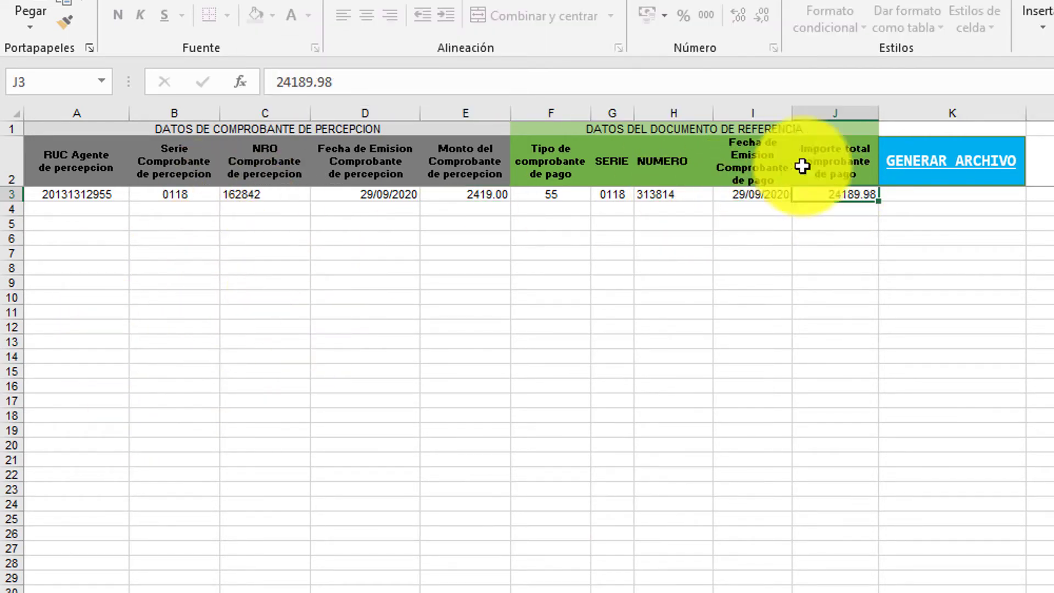
left_click(933, 167)
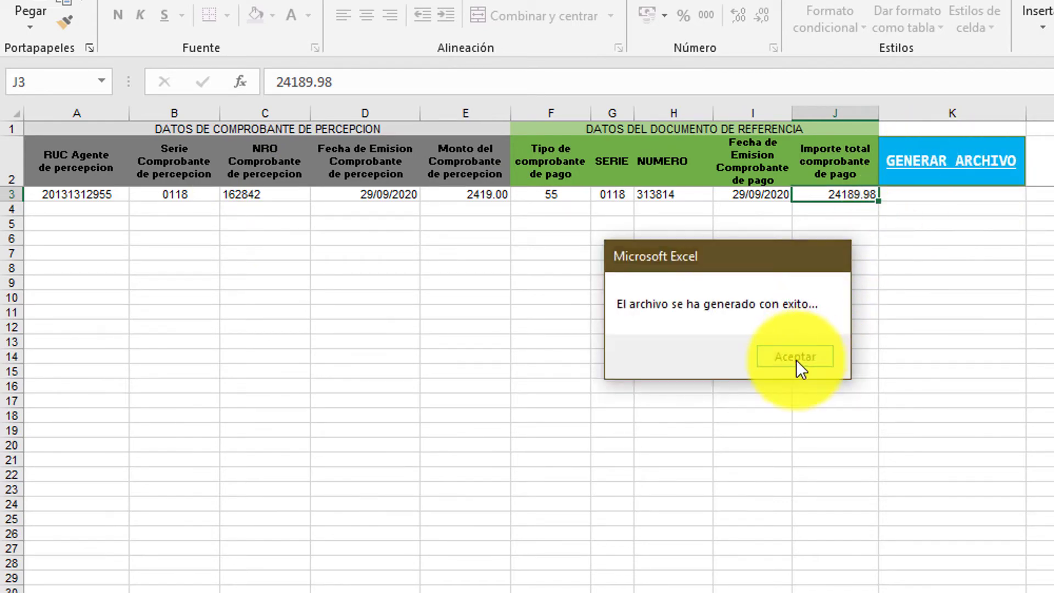
left_click(795, 360)
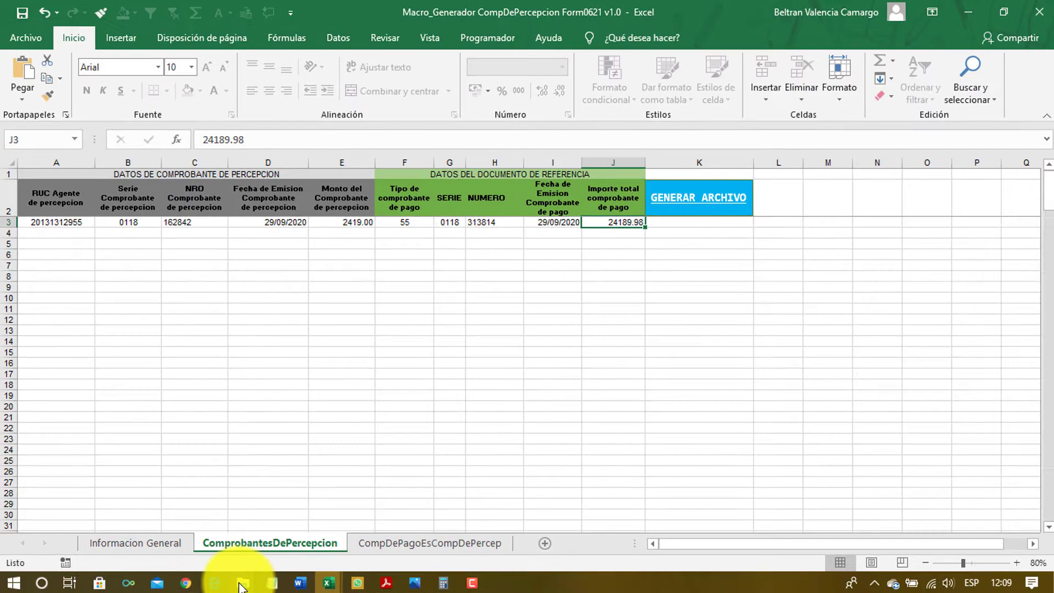
Step: Inspect the generated text file from the Pack folder in Notepad, and close it along with the folder window
mouse_move(239, 586)
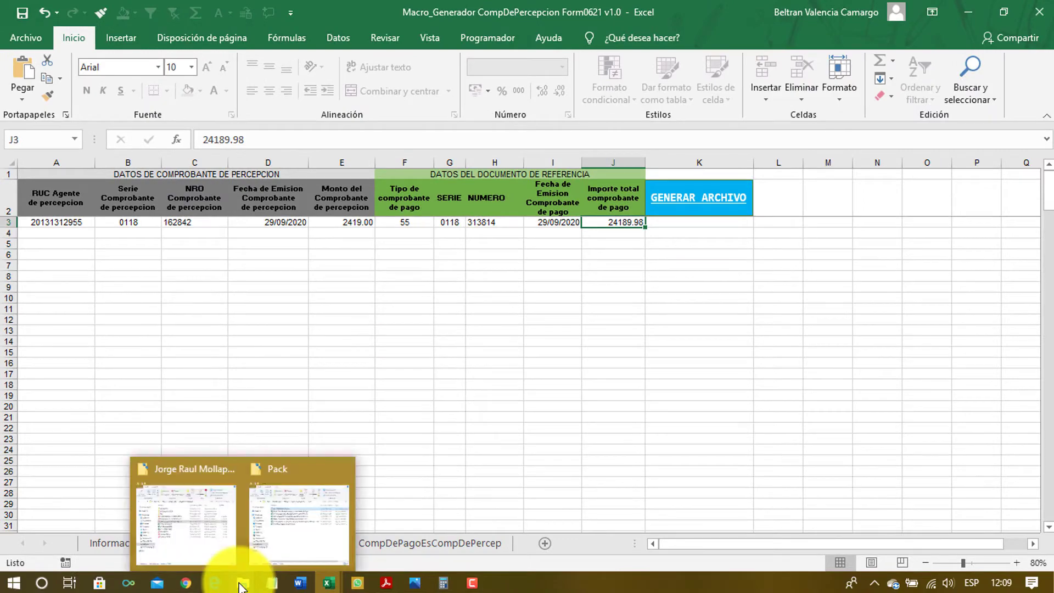
left_click(298, 529)
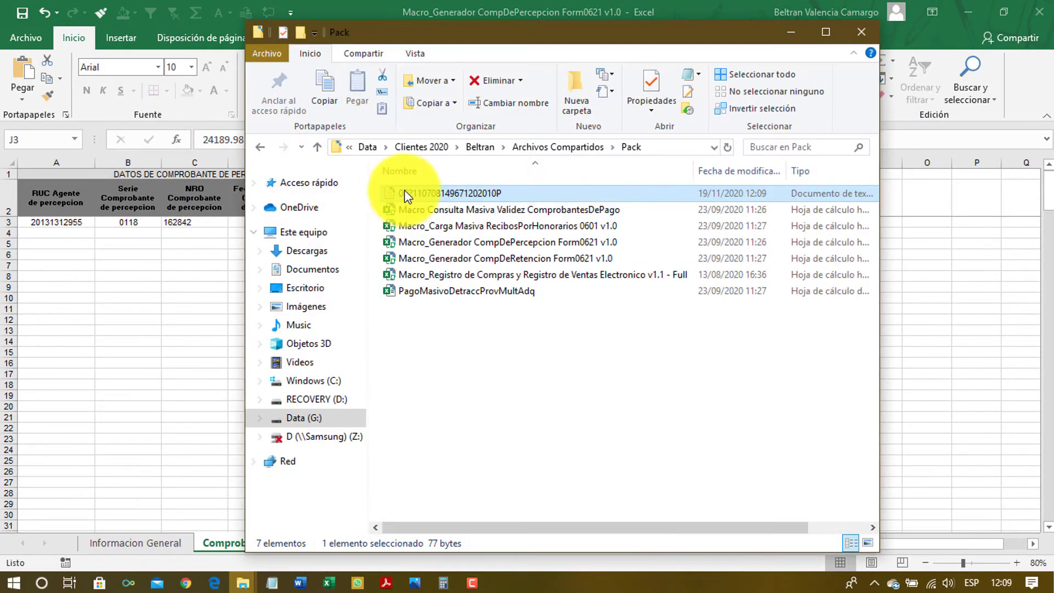
double_click(449, 192)
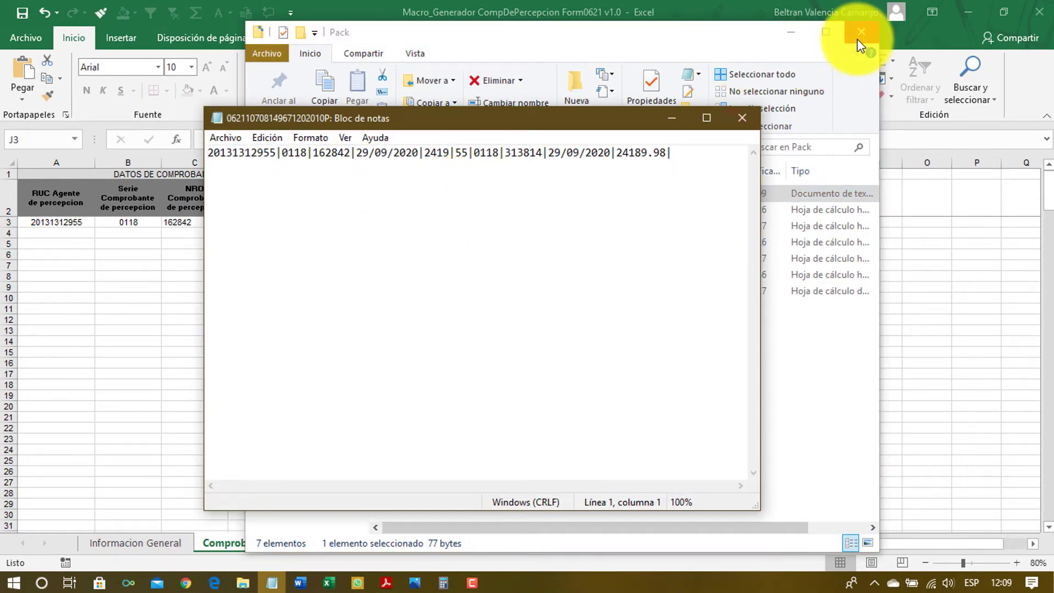
left_click(786, 25)
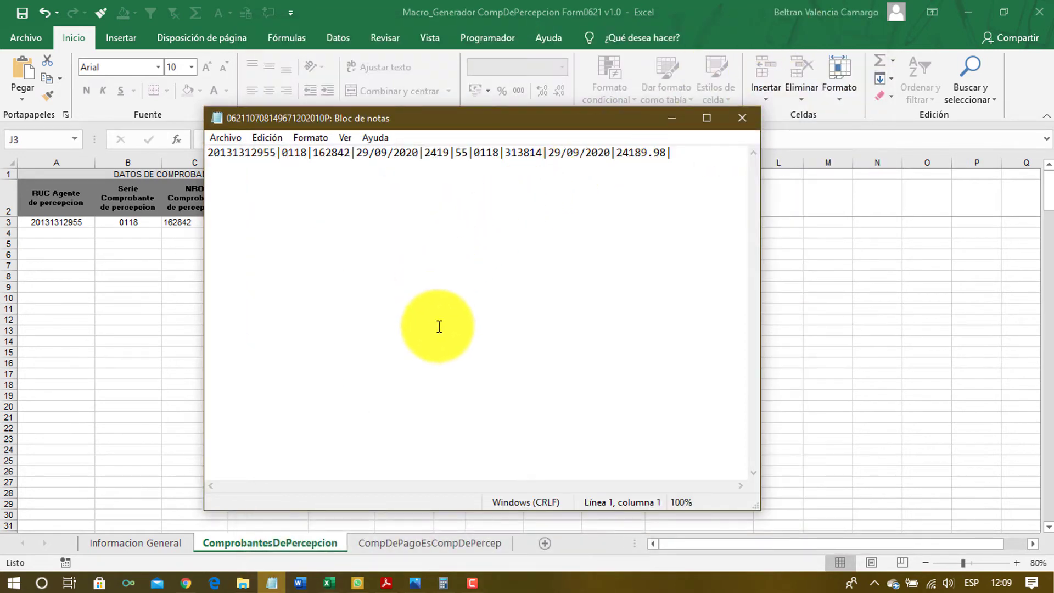
left_click(743, 120)
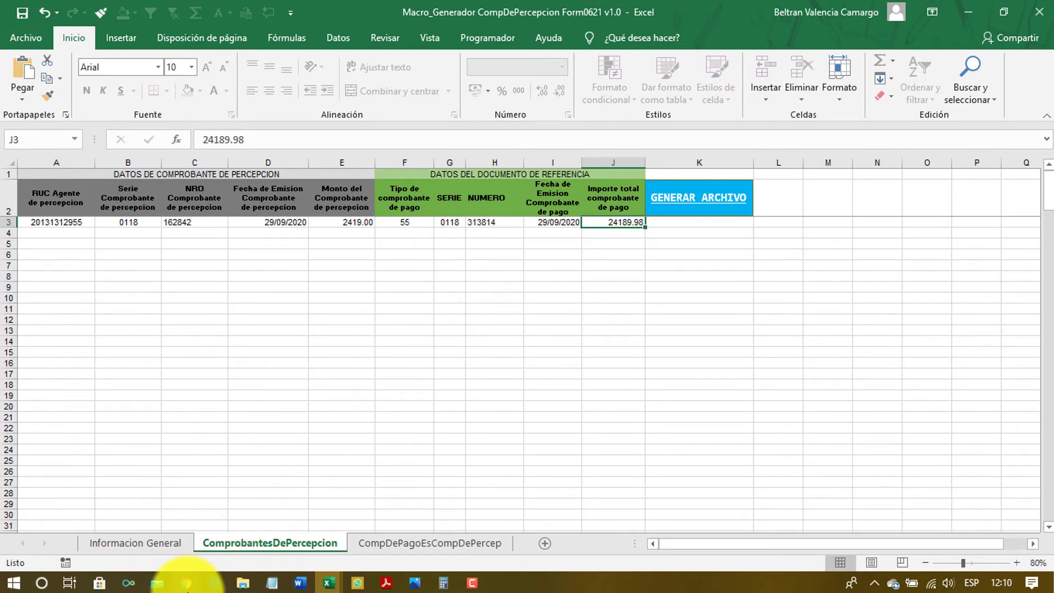
Step: Switch to Chrome and log in to SUNAT's Nueva plataforma through Operaciones en línea (SOL)
left_click(187, 582)
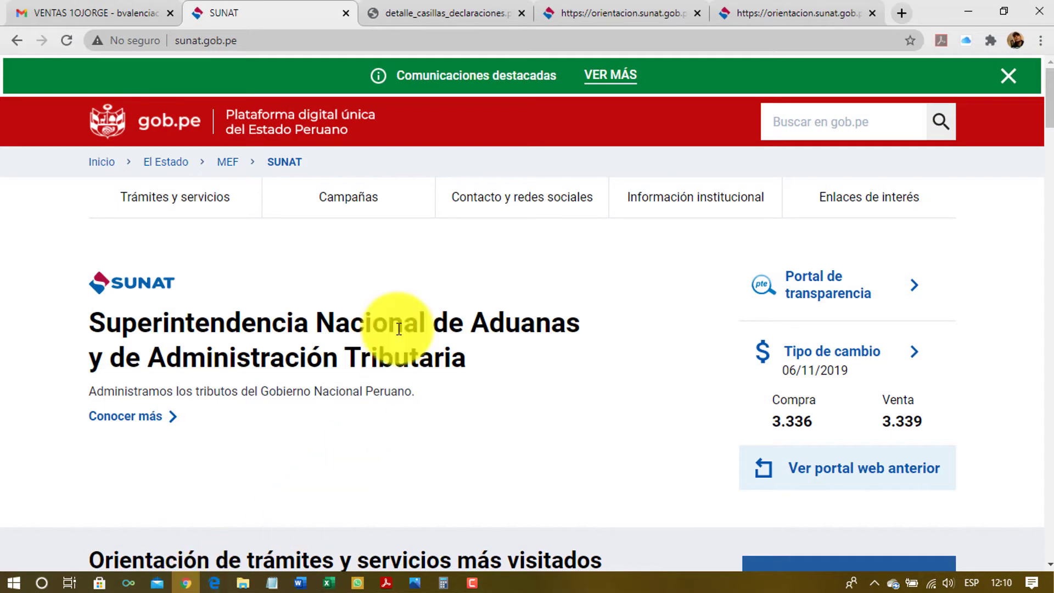
scroll(478, 343, "down", 3)
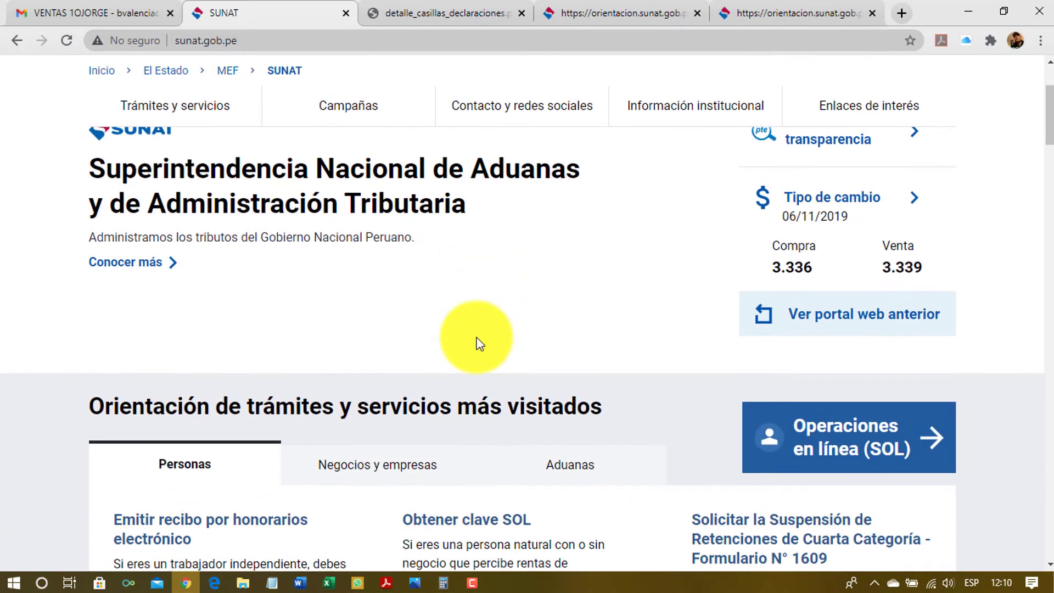
left_click(842, 447)
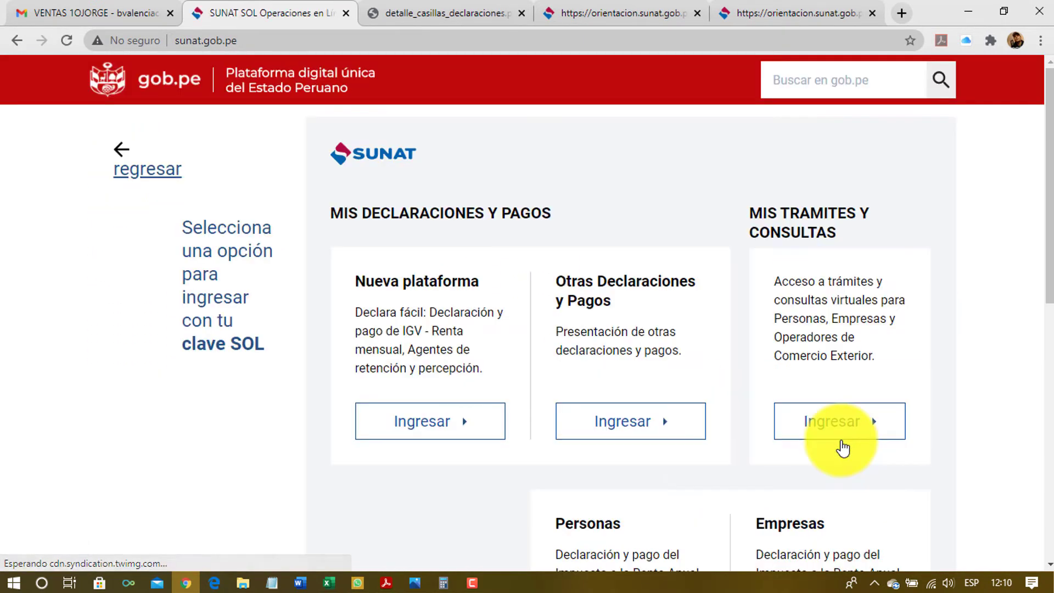
left_click(403, 424)
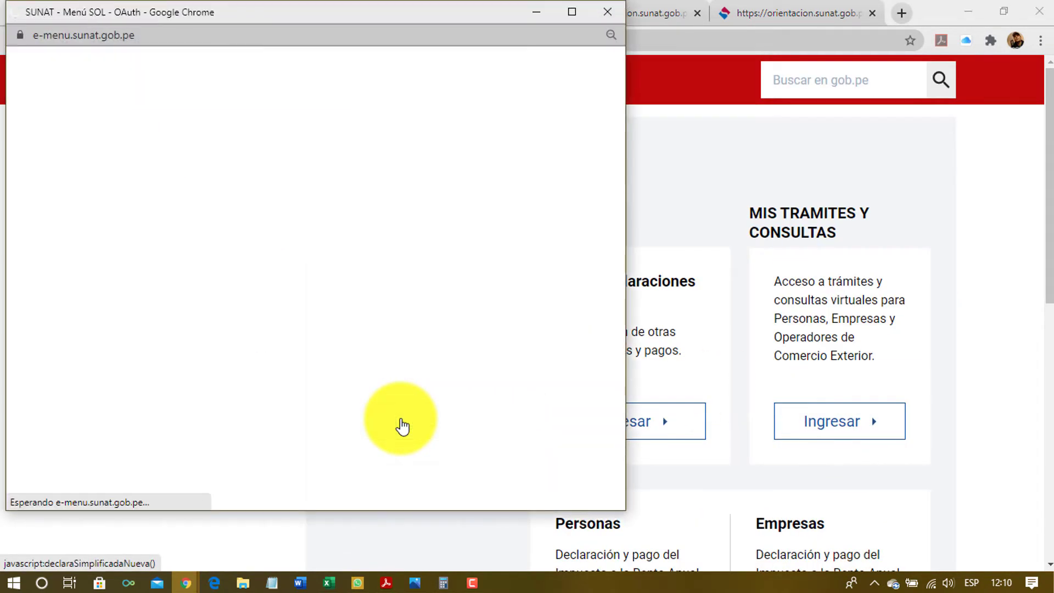
left_click(572, 12)
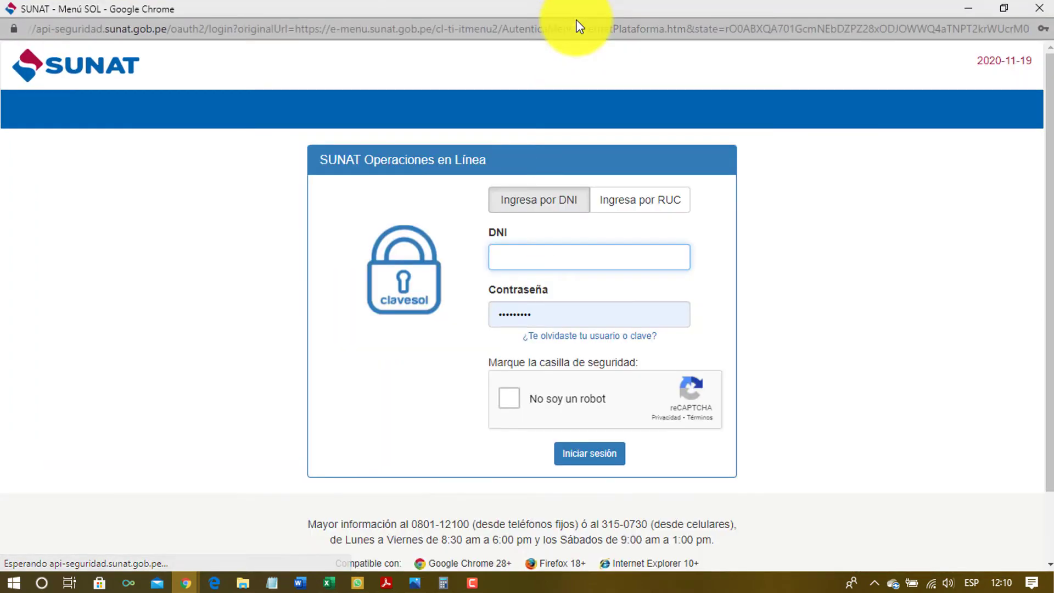
left_click(583, 454)
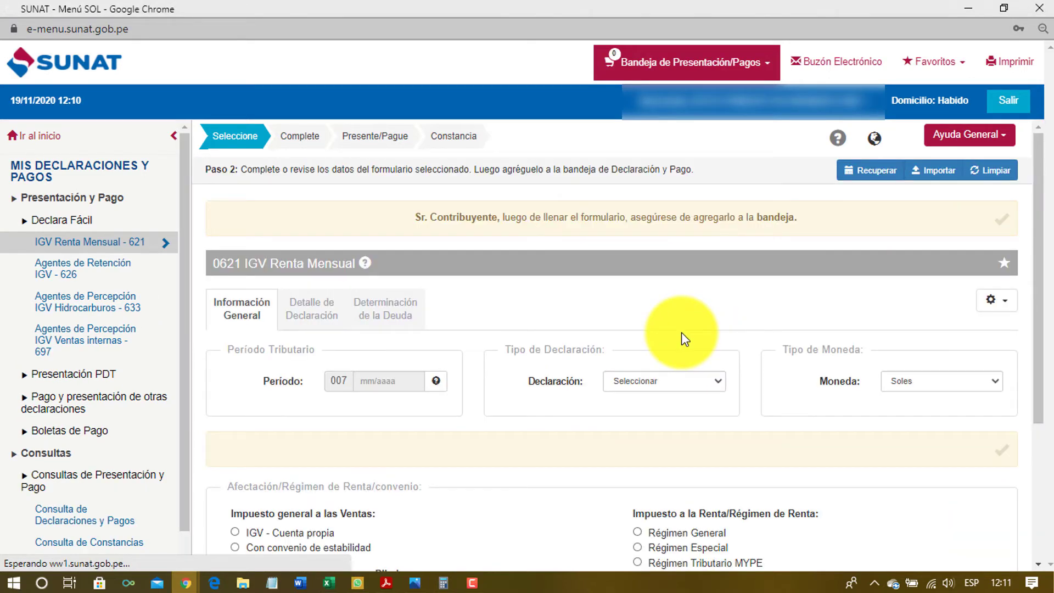
Step: Set the tax period of form 0621 IGV Renta Mensual to 10-2020 and accept the simplified declaration notice
left_click(364, 380)
left_click(407, 488)
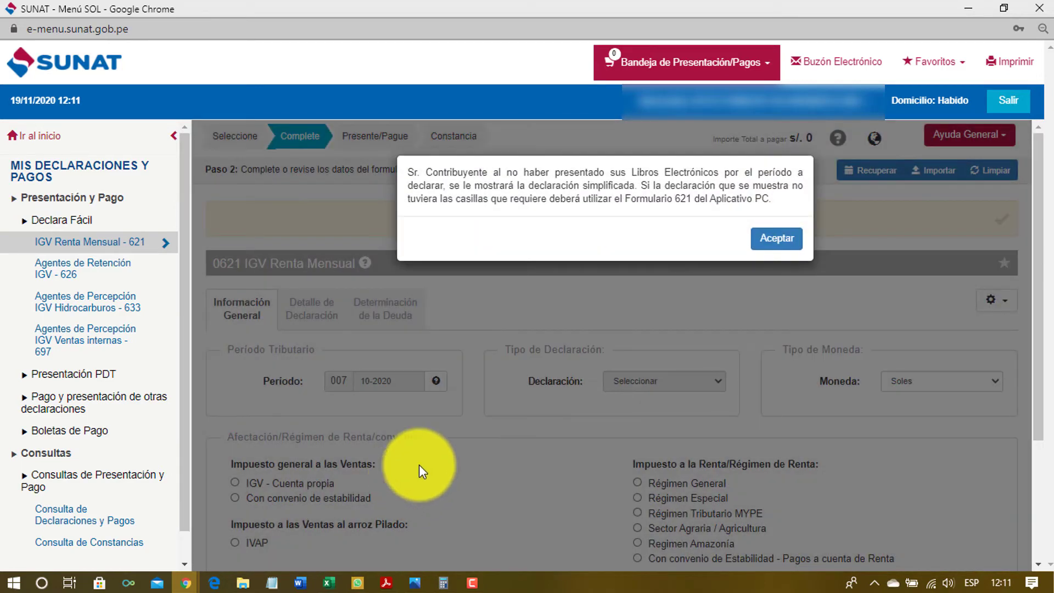
left_click(775, 241)
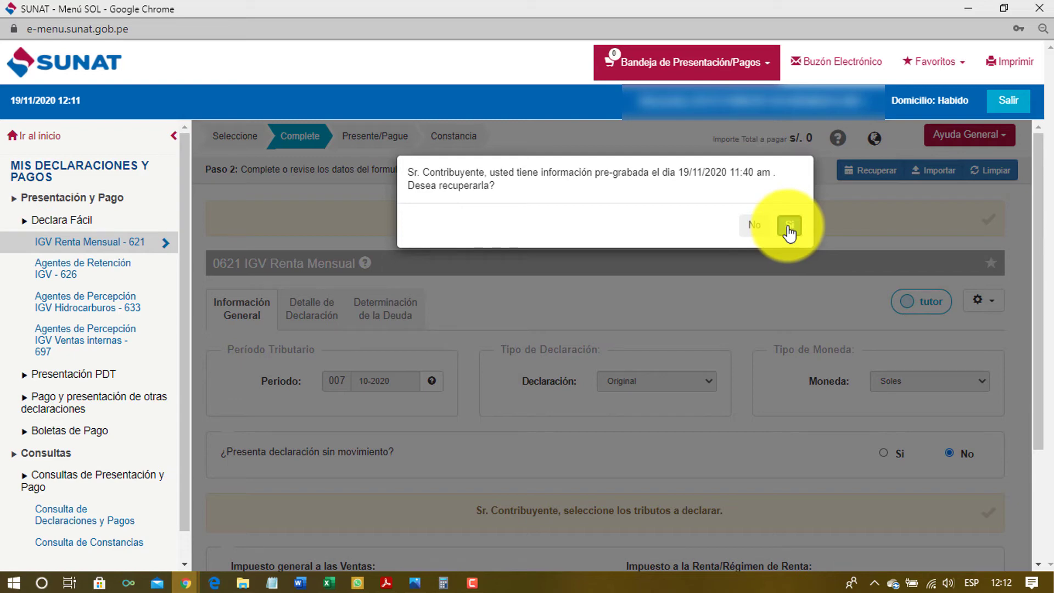
Step: Recover the pre-recorded declaration information and continue to the IGV section of Detalle de Declaración
left_click(788, 226)
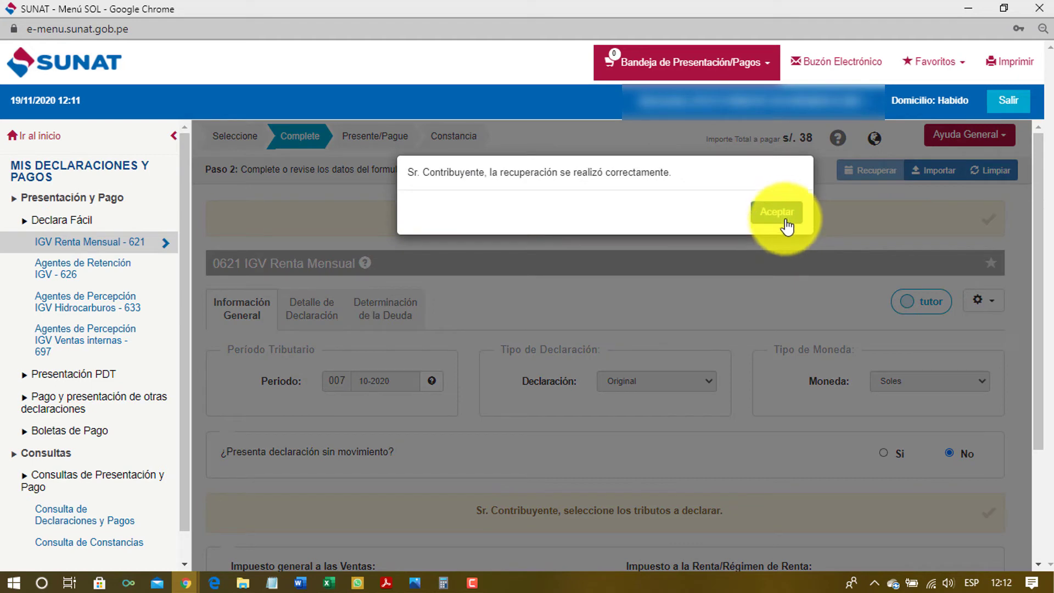
left_click(787, 225)
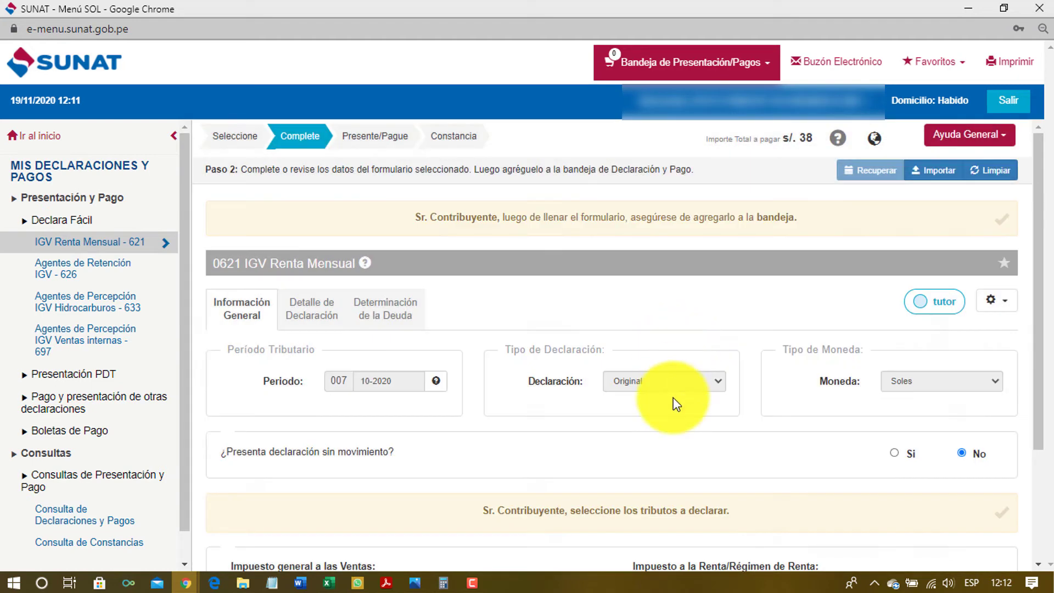
scroll(672, 406, "down", 3)
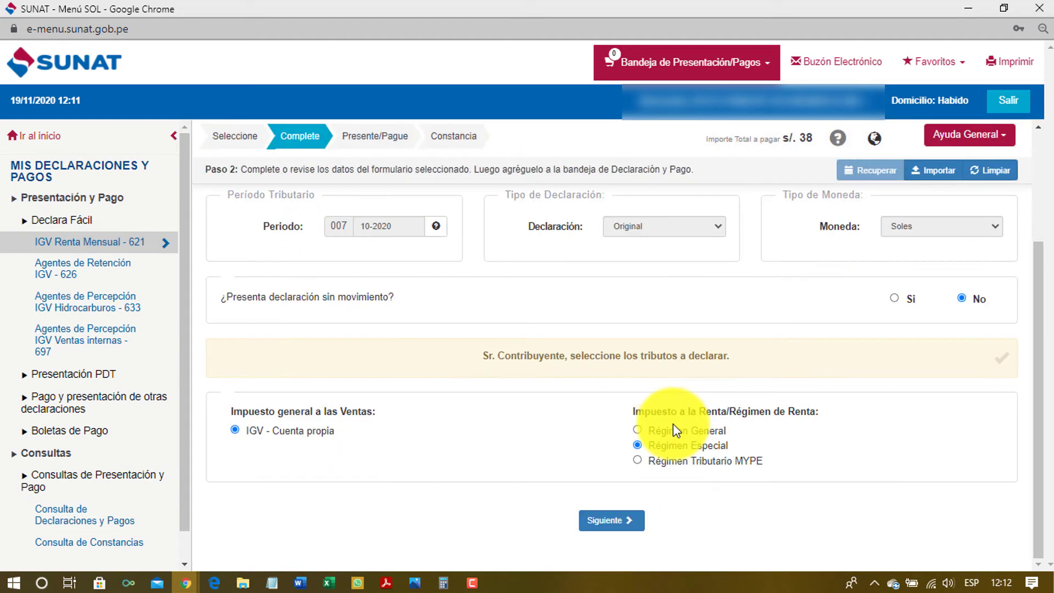
left_click(610, 520)
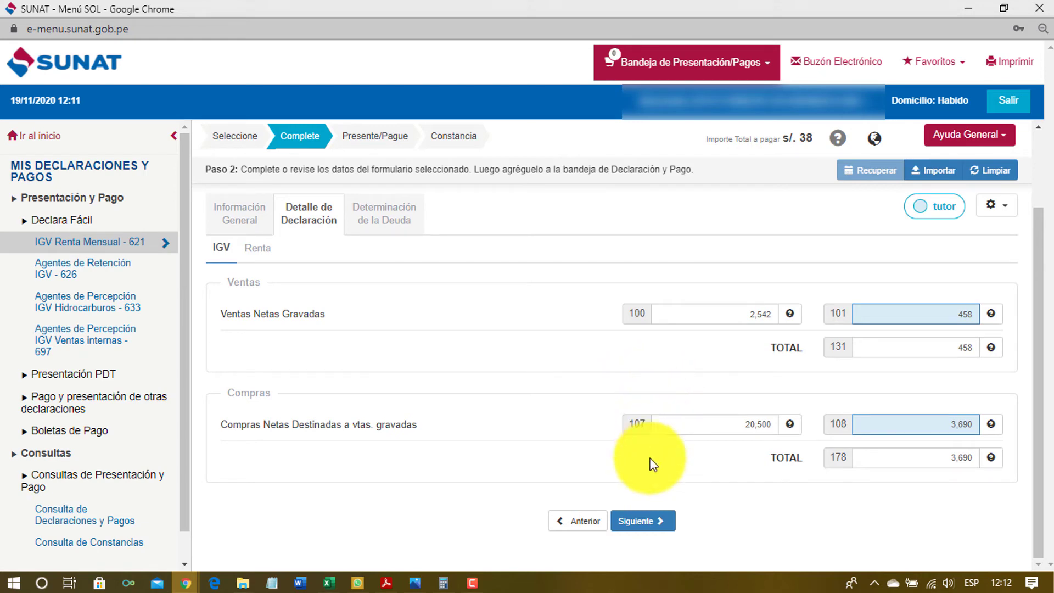
Step: Continue through the IGV and Renta sections to Determinación de la Deuda and set the IGV Saldo a favor del periodo anterior to 18
left_click(641, 525)
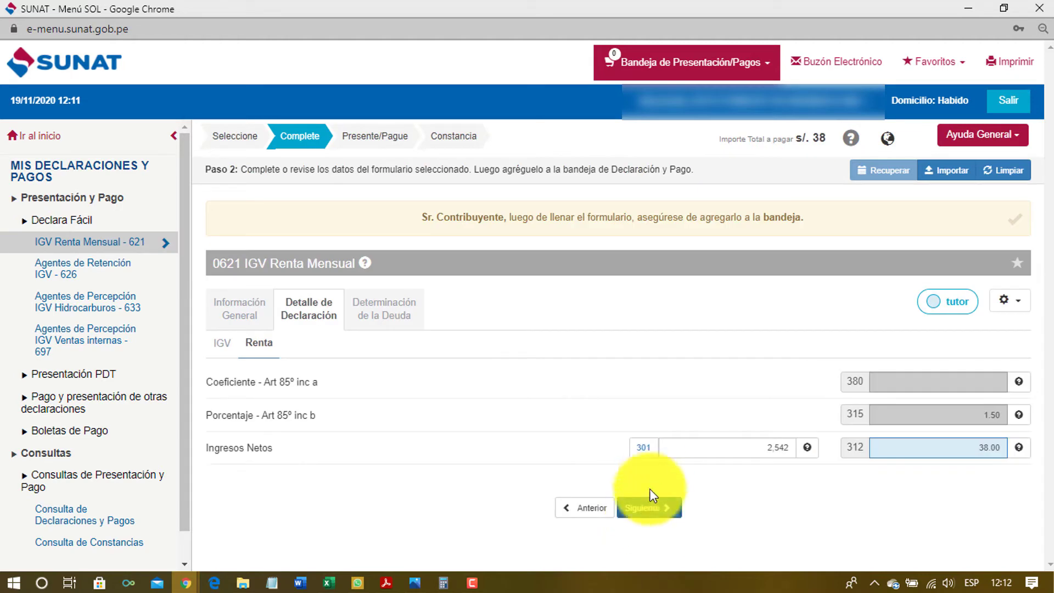
left_click(650, 507)
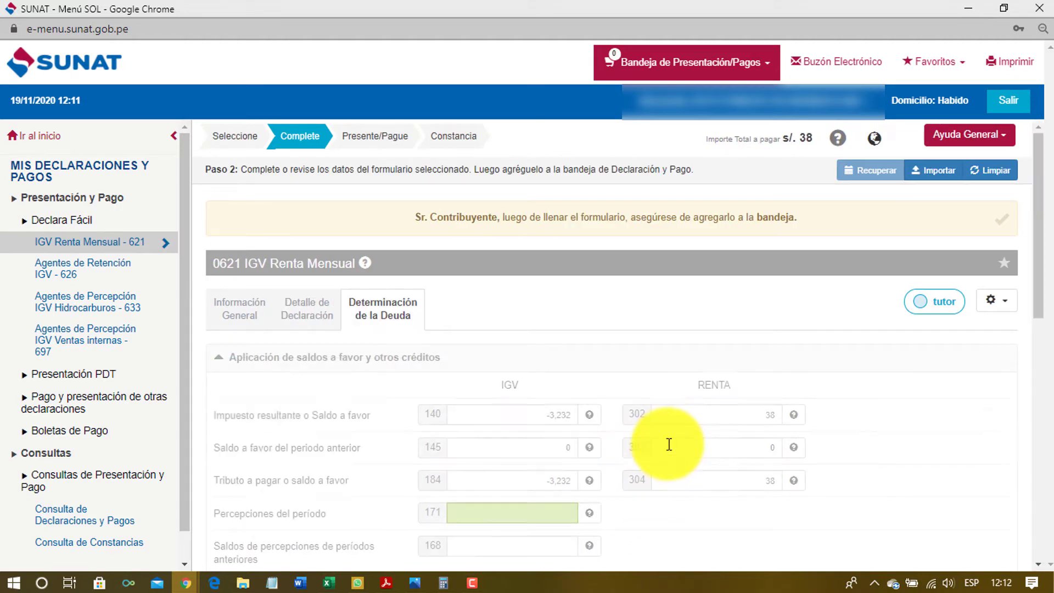
left_click(542, 451)
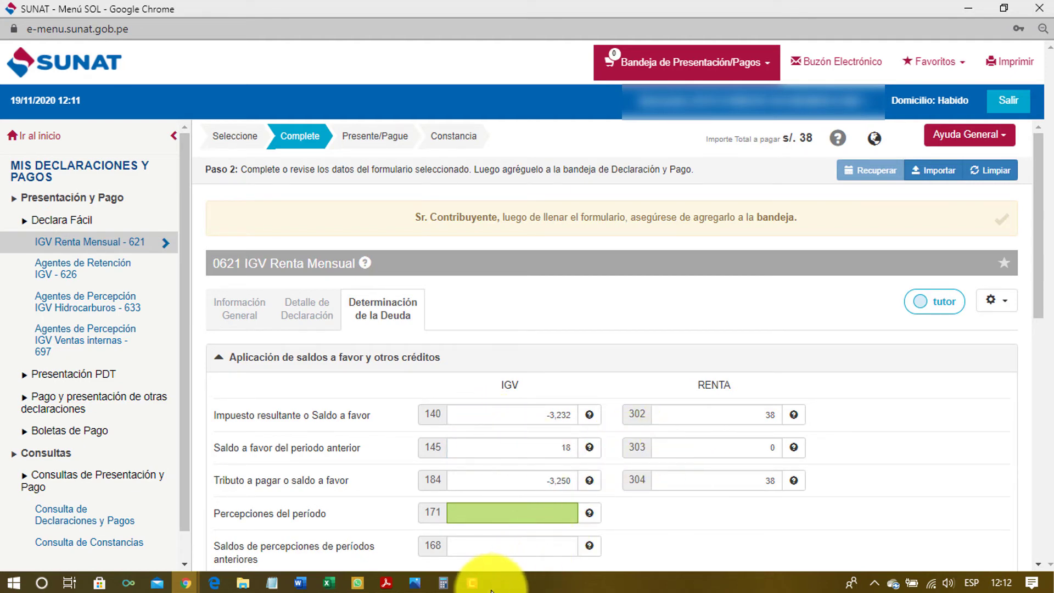
Step: Open the perception import assistant for casilla 685 from casilla 171, with Comprobante de percepción as the file type
scroll(657, 426, "down", 4)
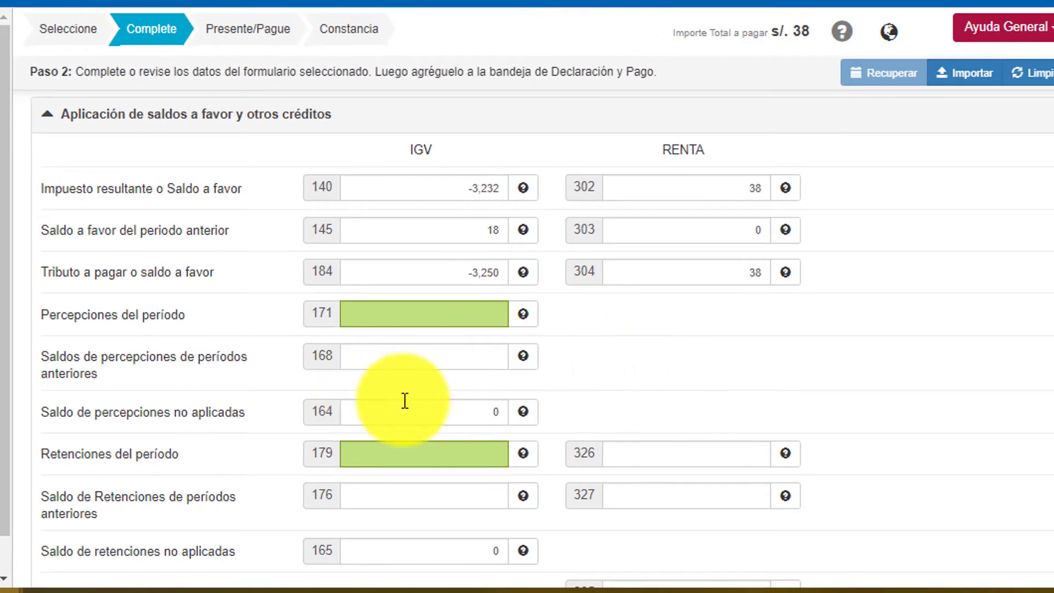
left_click(442, 308)
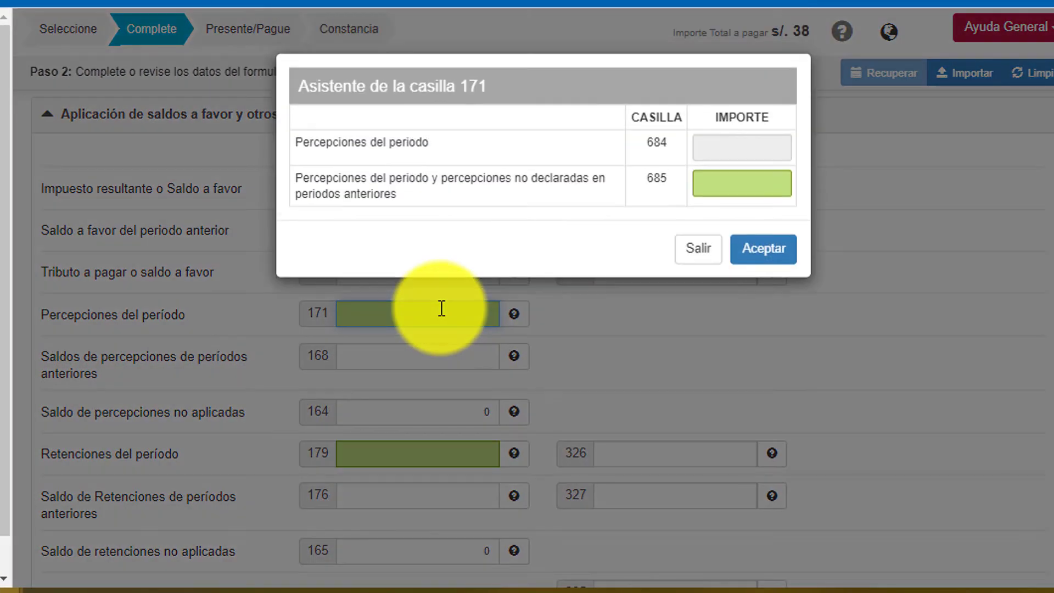
left_click(756, 193)
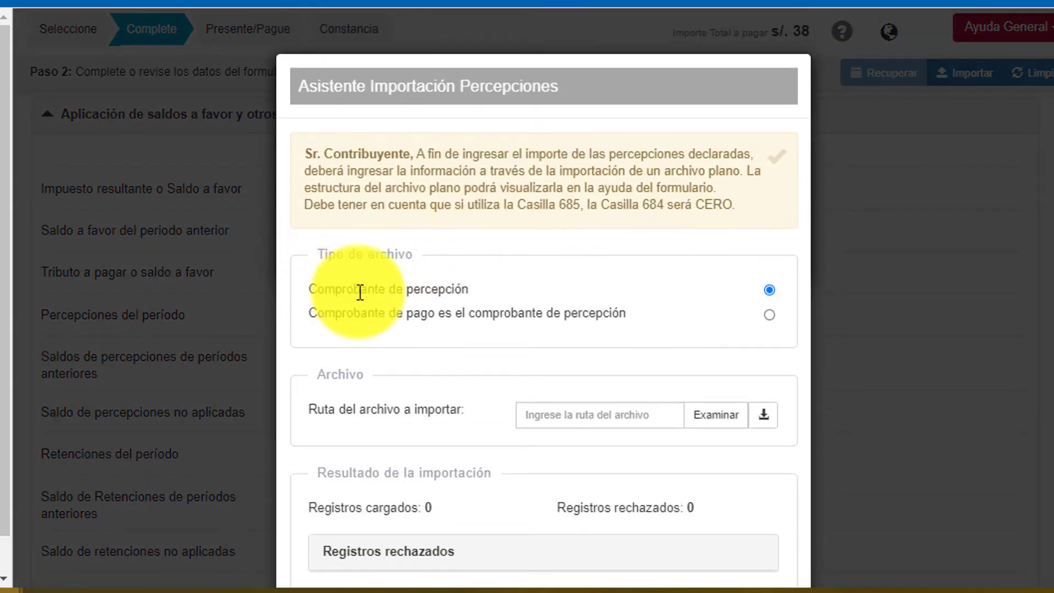
left_click(769, 314)
left_click(769, 290)
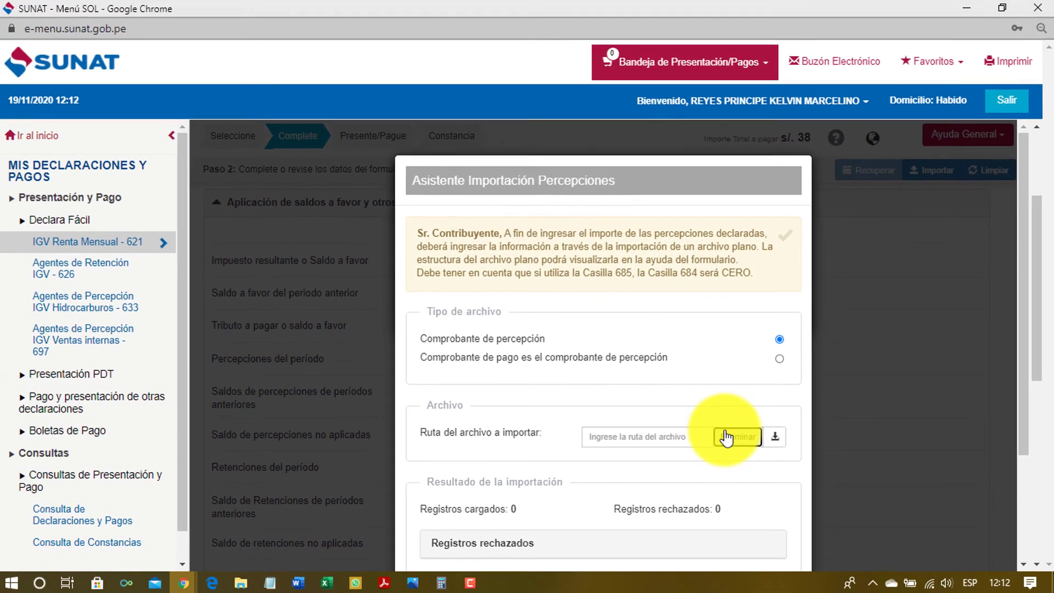
Step: Import the generated perception text file from the Pack folder and check the loaded and rejected records
left_click(712, 424)
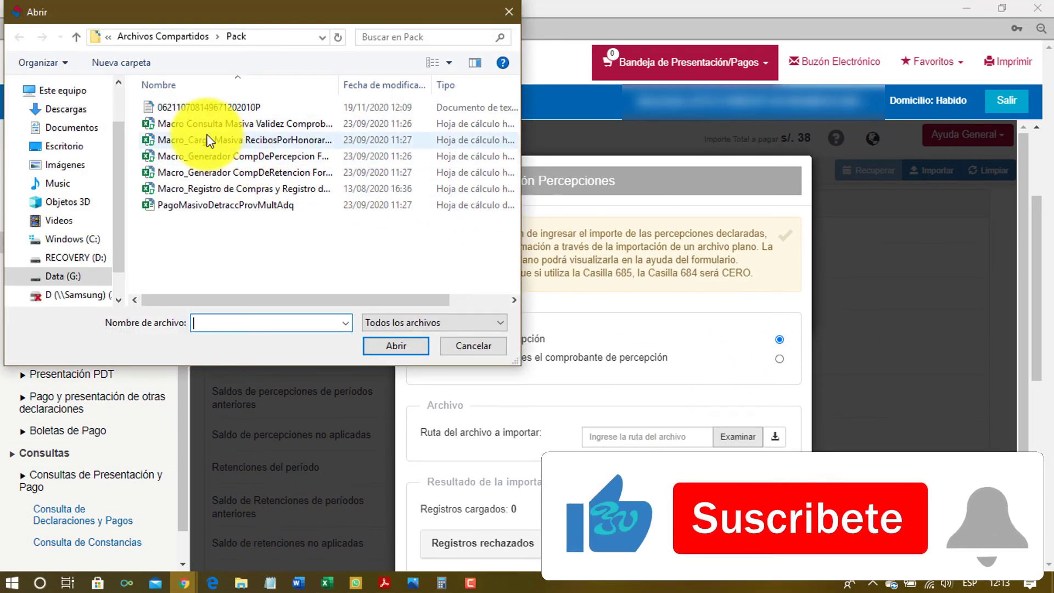
double_click(238, 109)
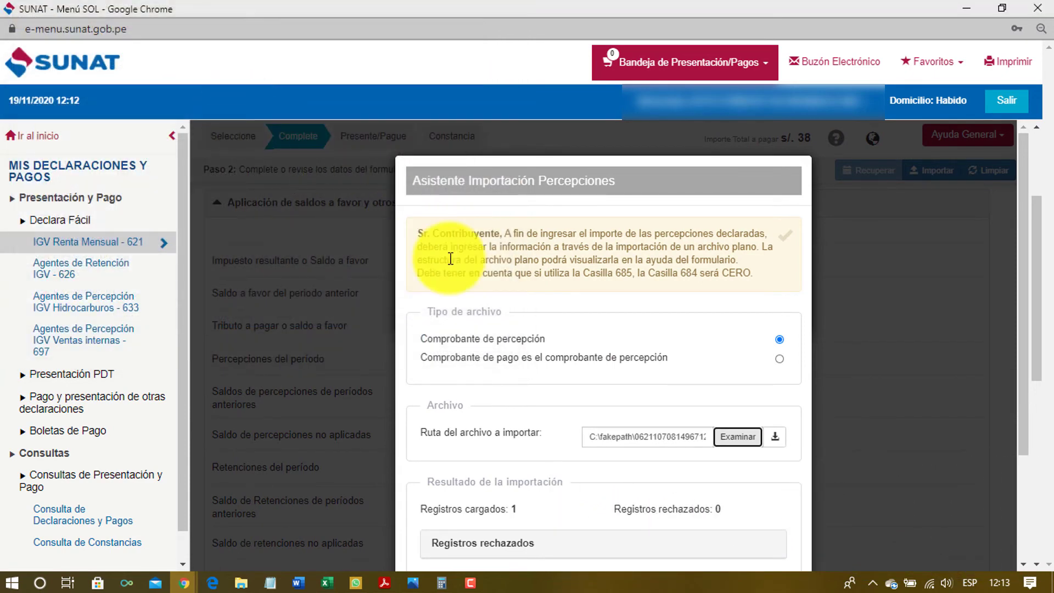
scroll(623, 382, "down", 3)
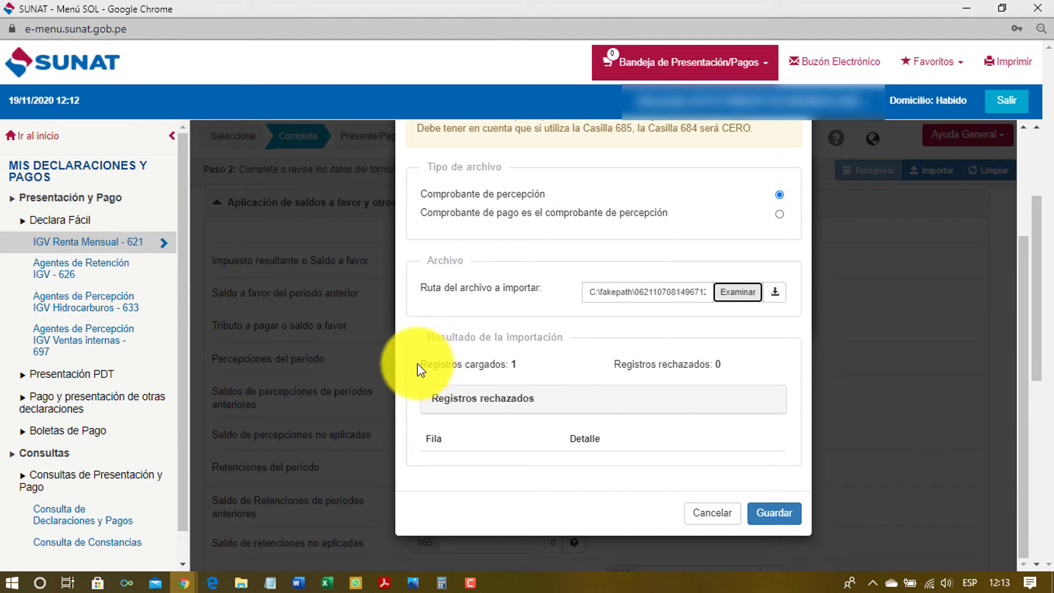
left_click_drag(418, 365, 536, 369)
left_click(591, 372)
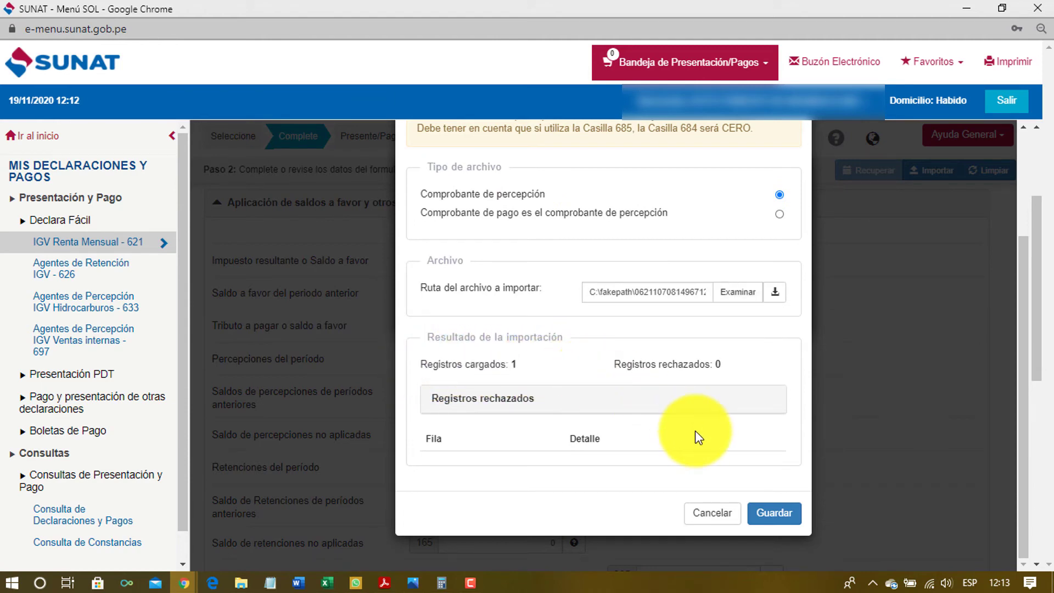
Step: Save the imported perceptions, accept the casilla 171 amount, and dismiss the automatic saving notice
scroll(695, 430, "up", 3)
scroll(701, 442, "down", 3)
left_click(764, 513)
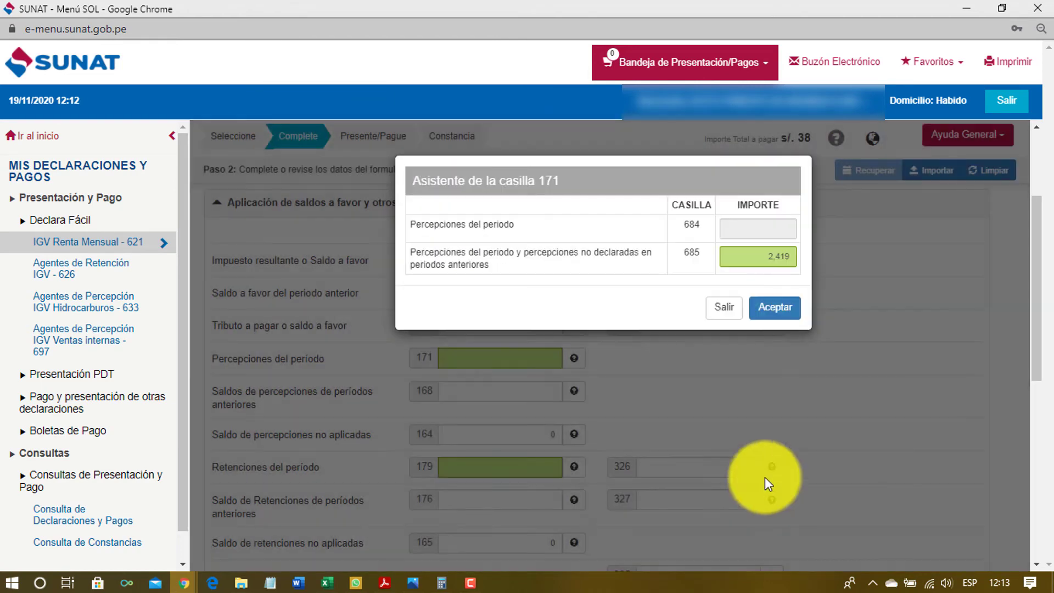
left_click(775, 307)
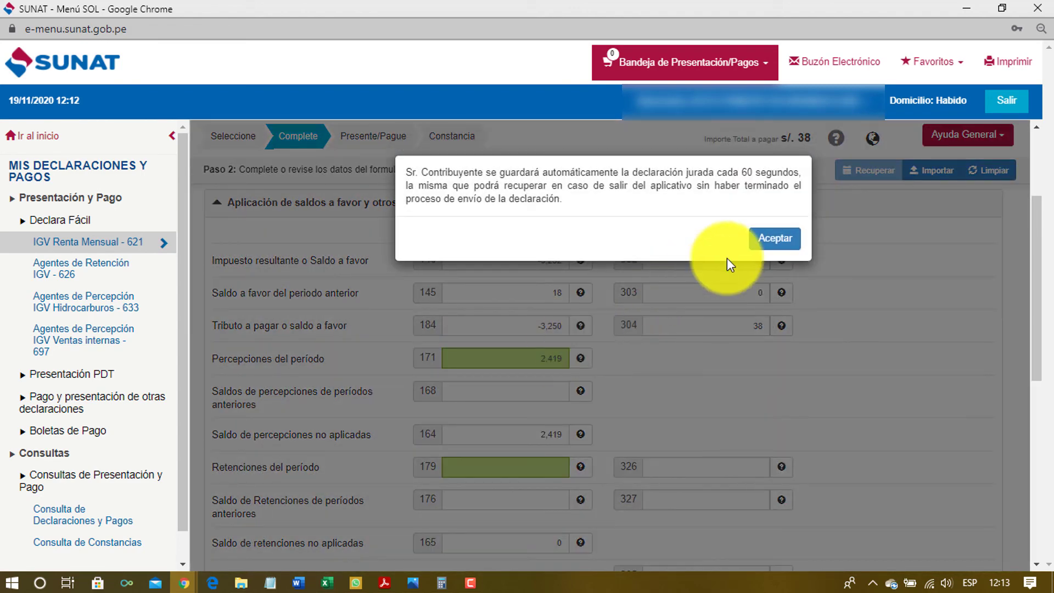
left_click(775, 240)
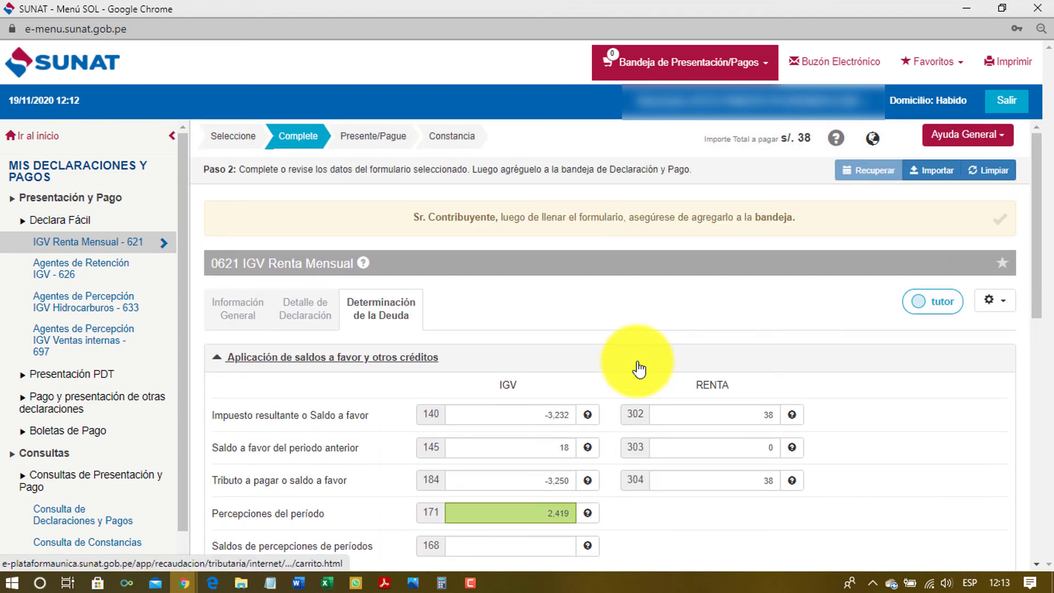
Step: Compare the Percepciones del período amount with the perception voucher photo in Fotos, and return to the declaration in Chrome
scroll(638, 363, "down", 1)
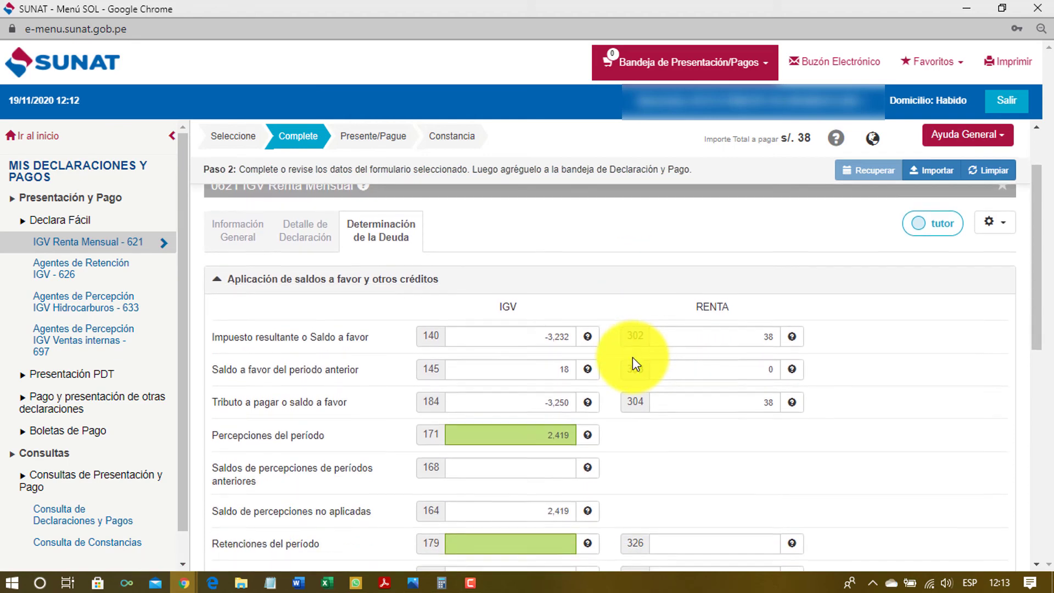
key("alt+Tab")
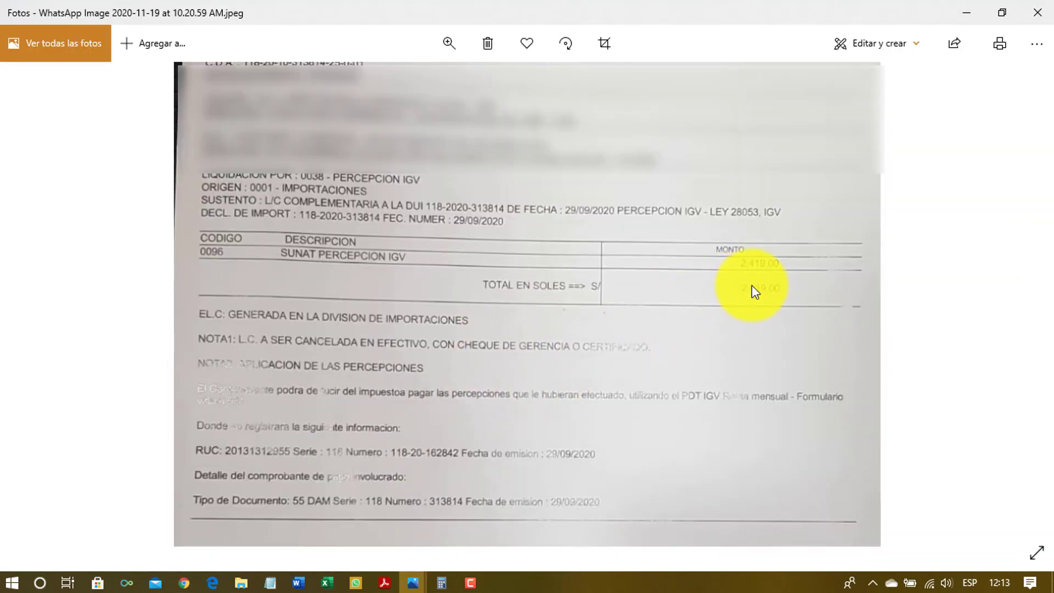
key("alt+Tab")
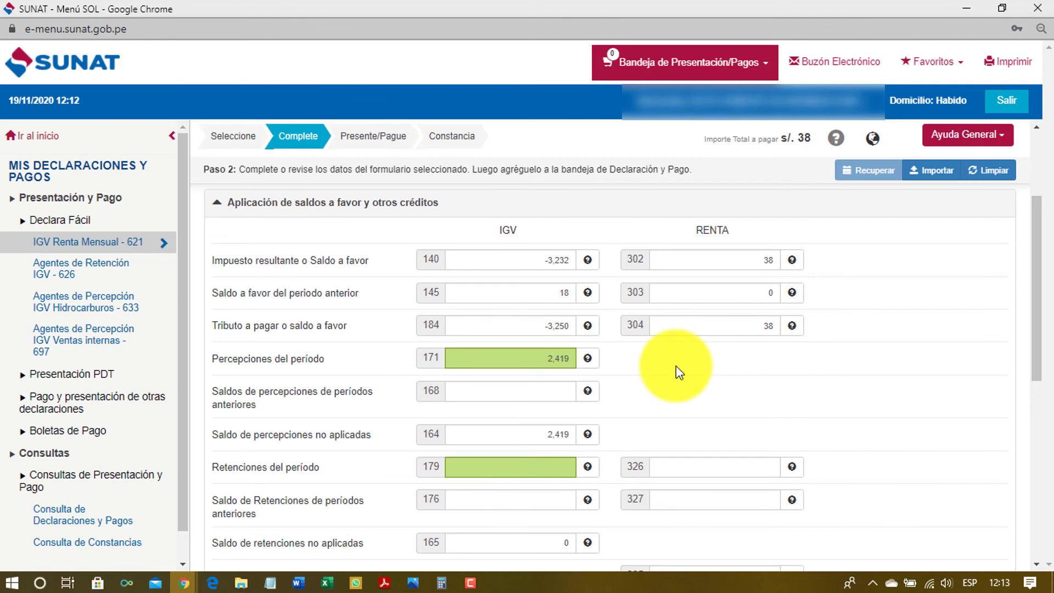
Step: Set the Renta Importe a Pagar (casilla 307) to 0, review the credits section, and add the form to the bandeja
scroll(677, 365, "down", 5)
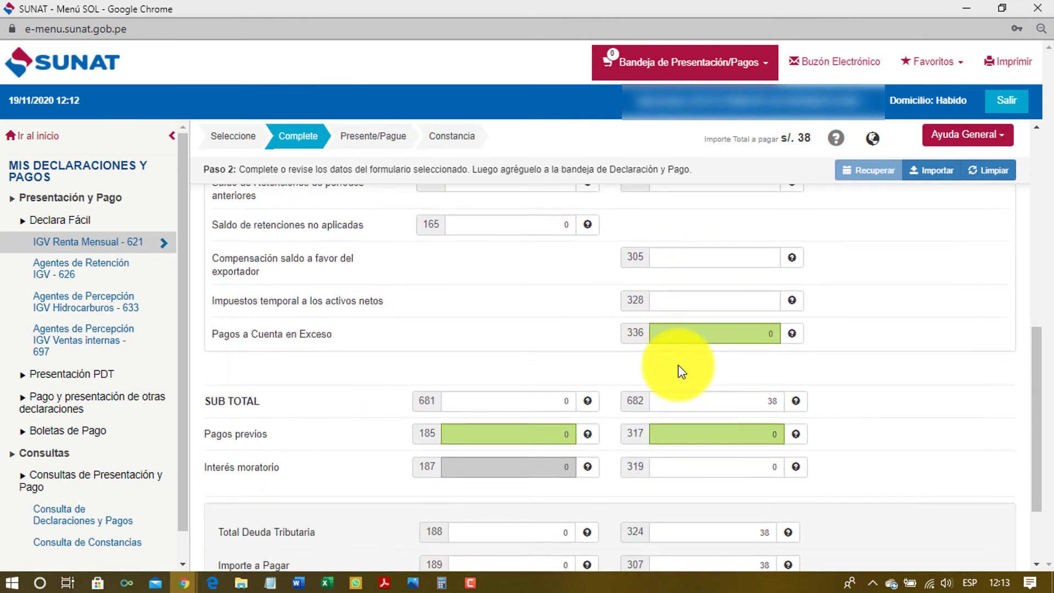
scroll(678, 365, "down", 2)
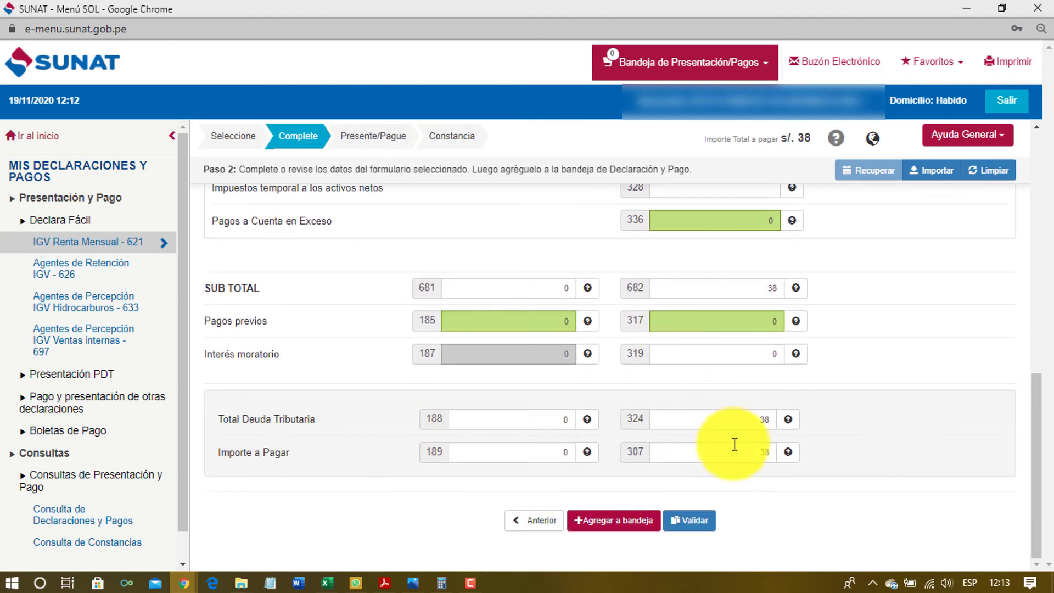
left_click(734, 443)
key("BackSpace")
key("BackSpace")
type("0")
scroll(628, 378, "up", 7)
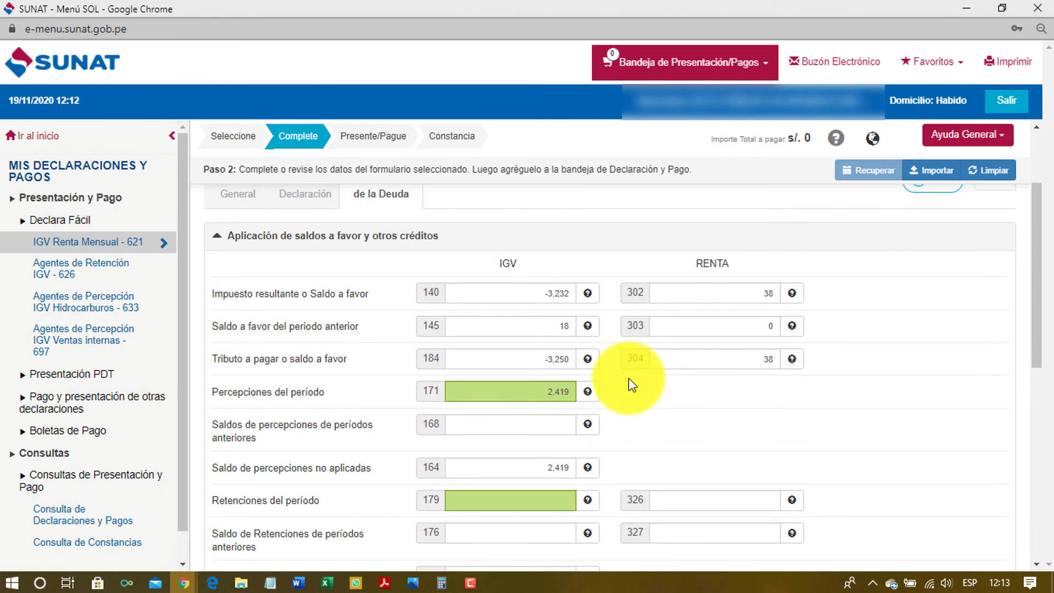
scroll(628, 377, "down", 7)
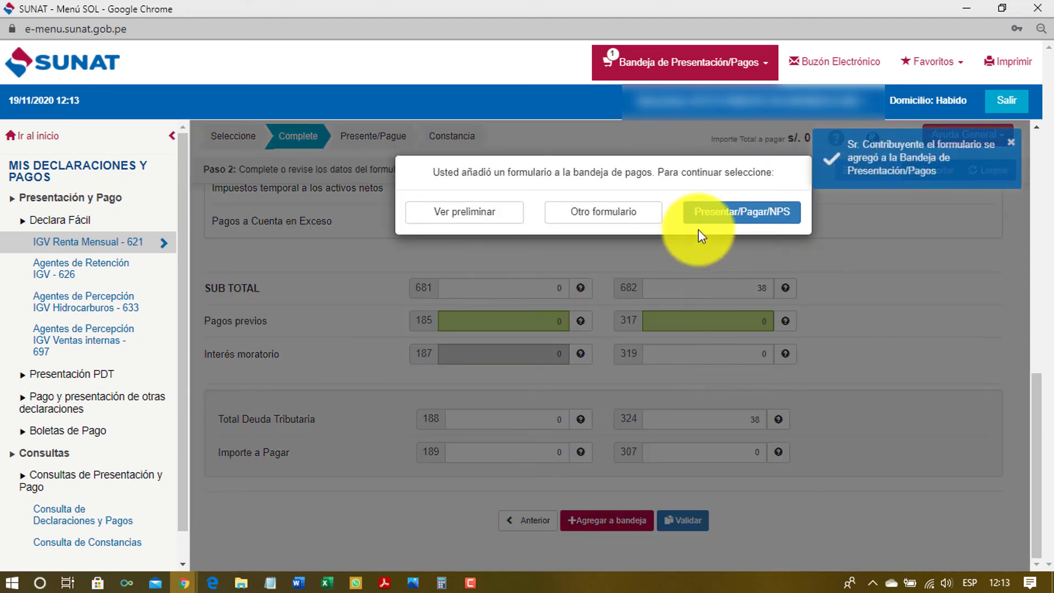
Step: Present the declaration, accepting the zero-payment notice, and return to the SUNAT start page and the Windows desktop
left_click(711, 219)
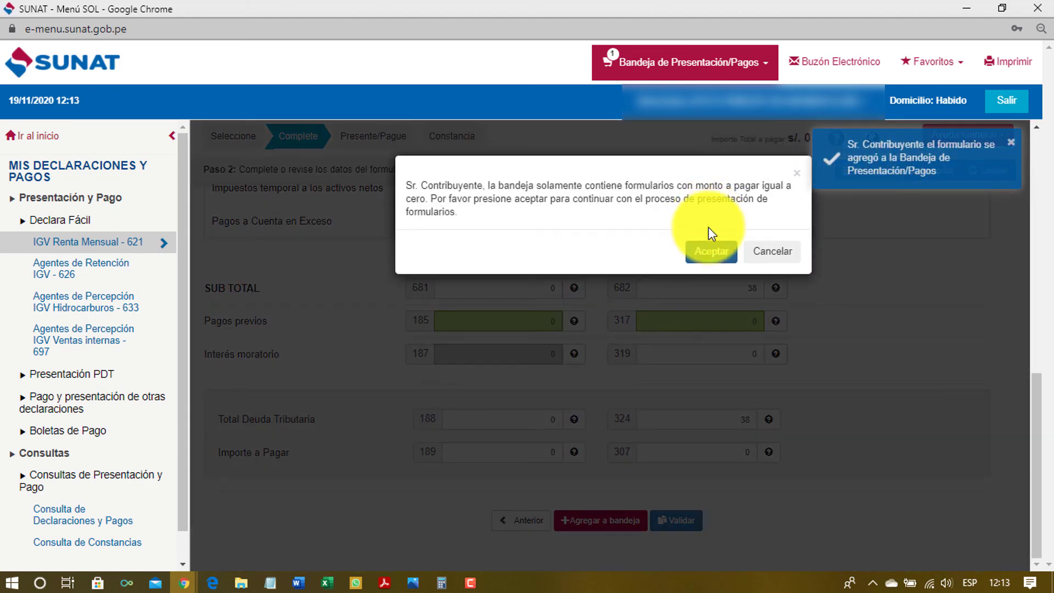
left_click(710, 253)
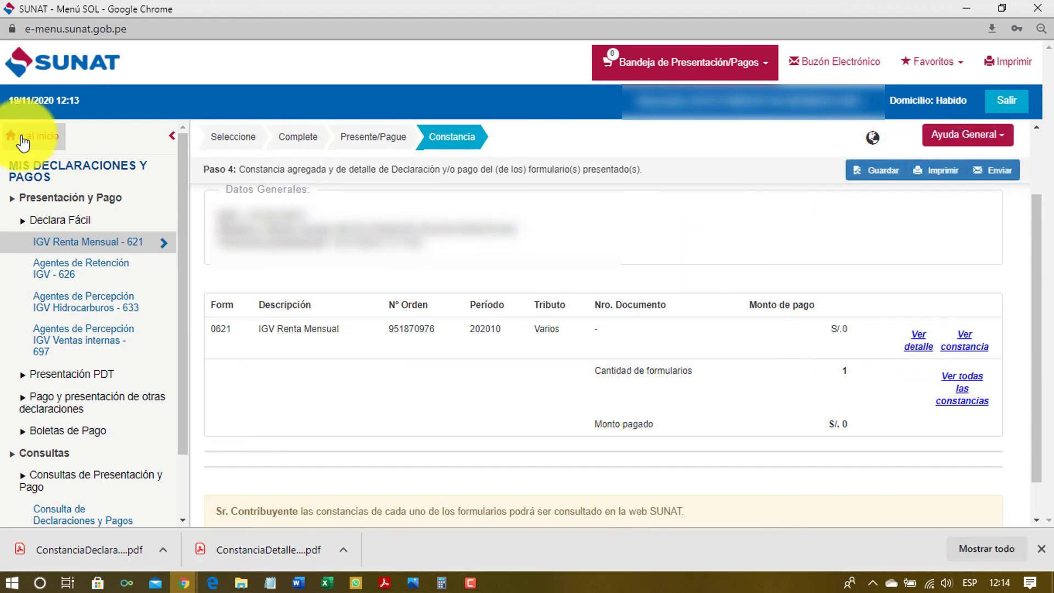
left_click(23, 142)
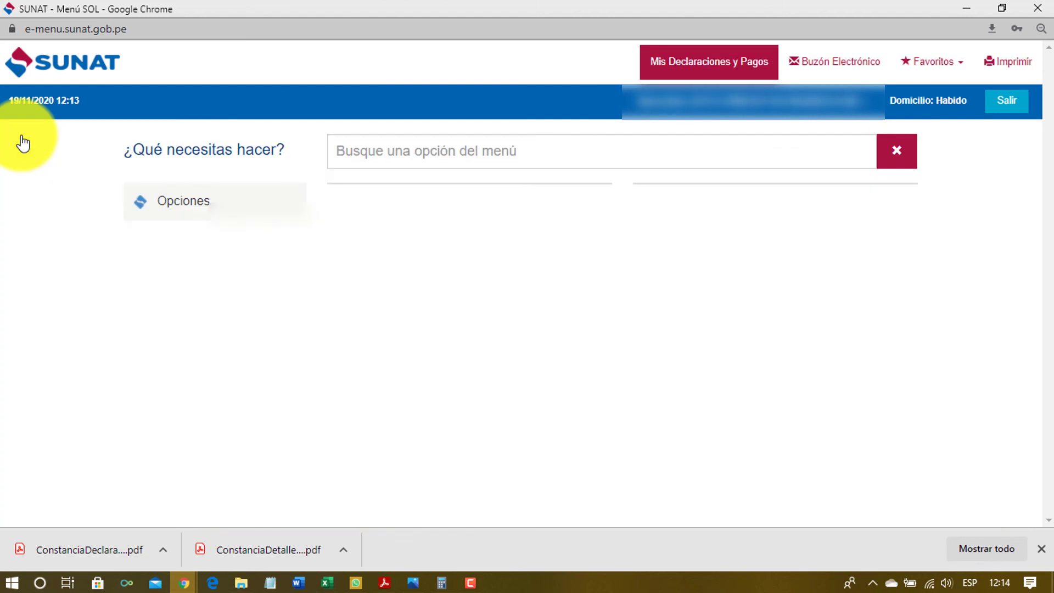
key("super+d")
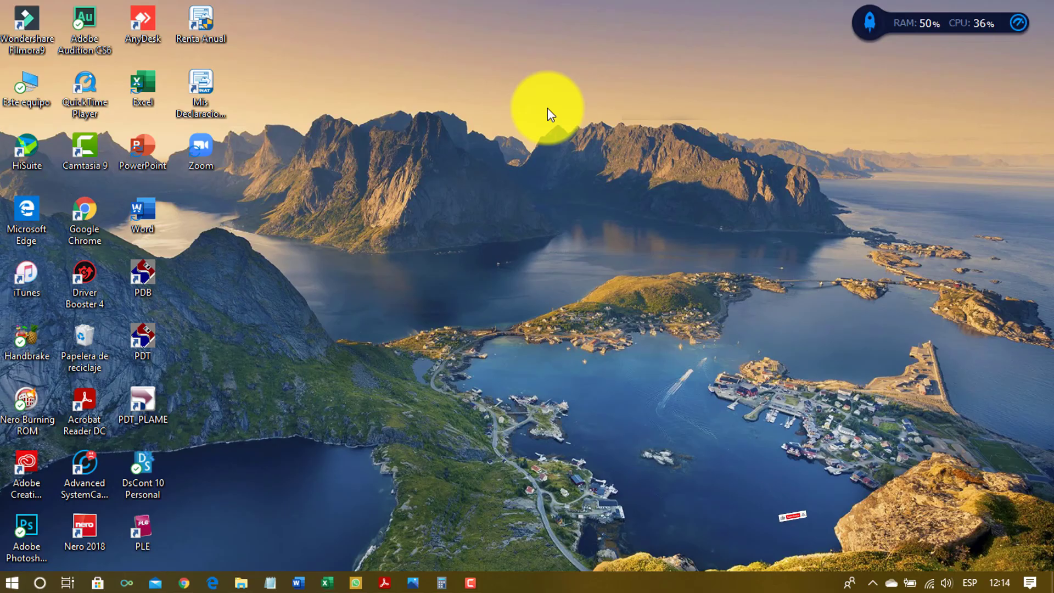
right_click(548, 107)
mouse_move(569, 147)
left_click(589, 176)
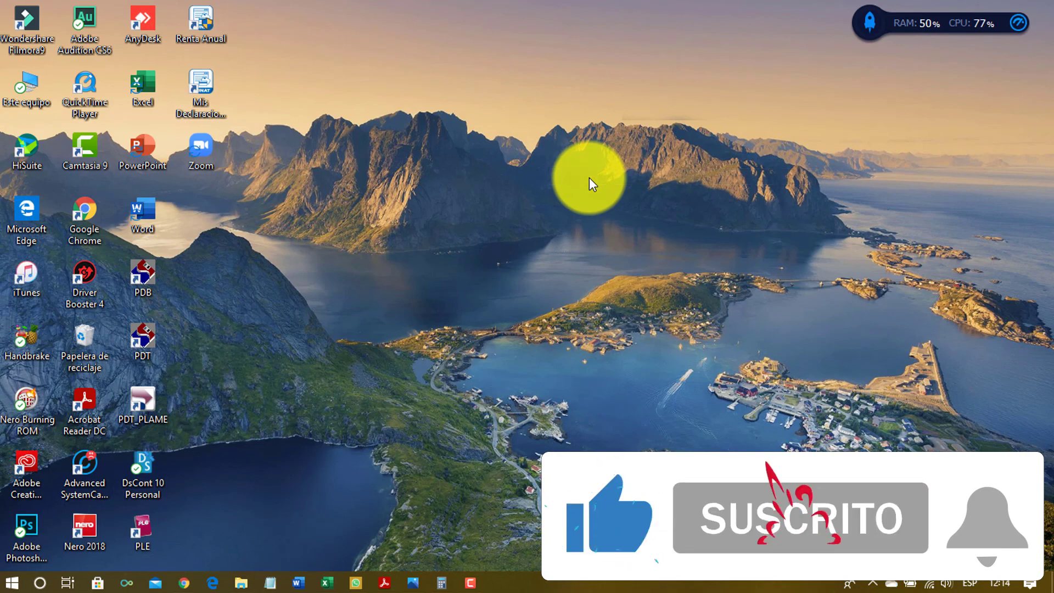
right_click(589, 177)
left_click(616, 248)
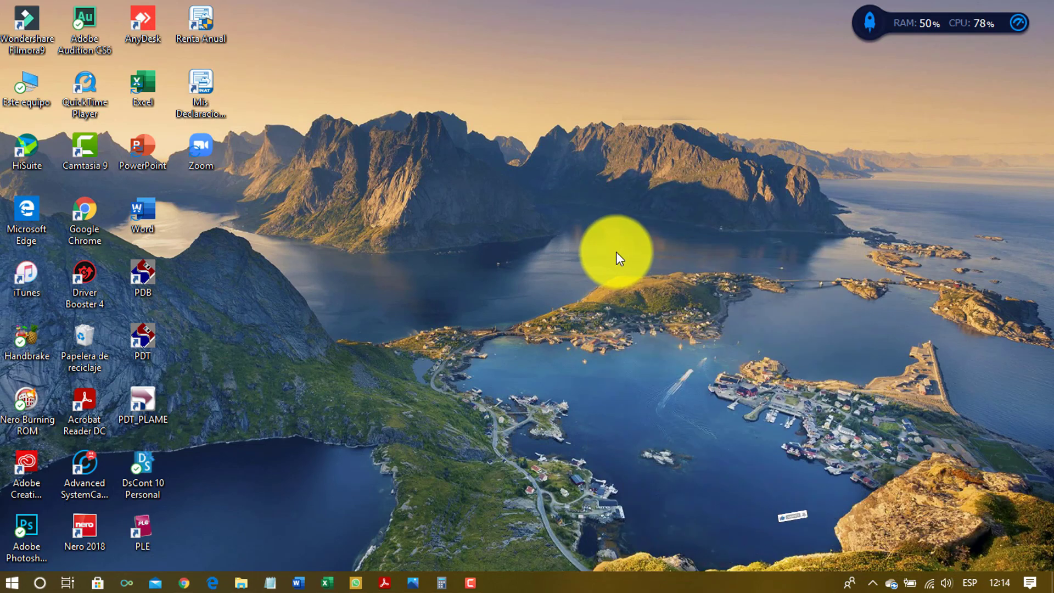